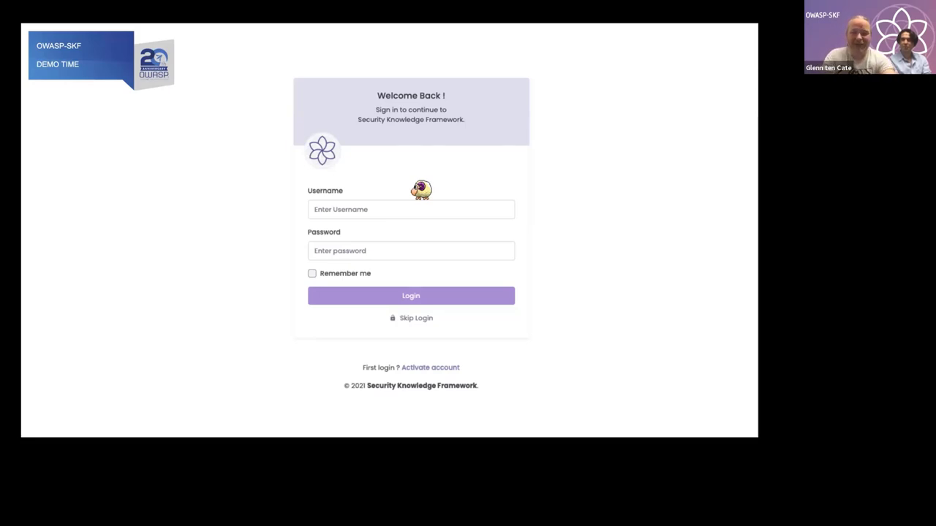
End the slide presentation and switch to the Security Knowledge Framework demo dashboard in Firefox
key("Escape")
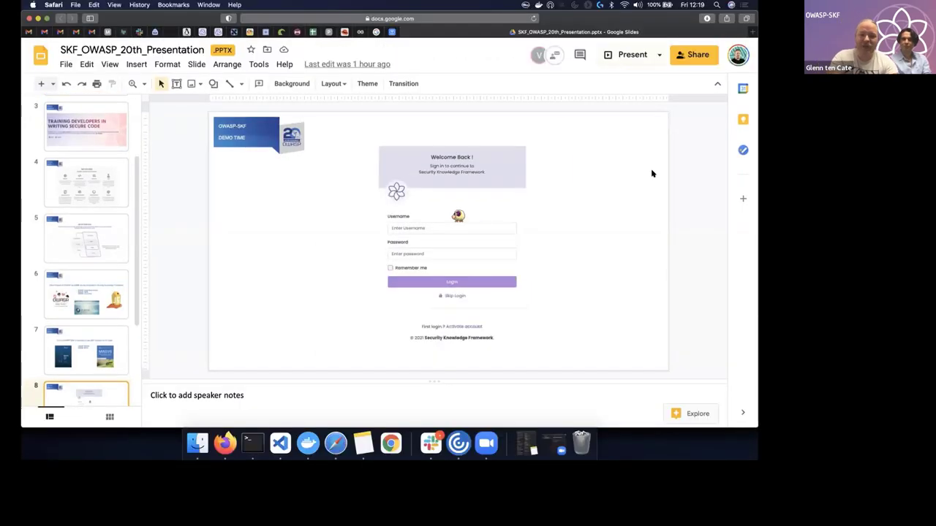
left_click(225, 442)
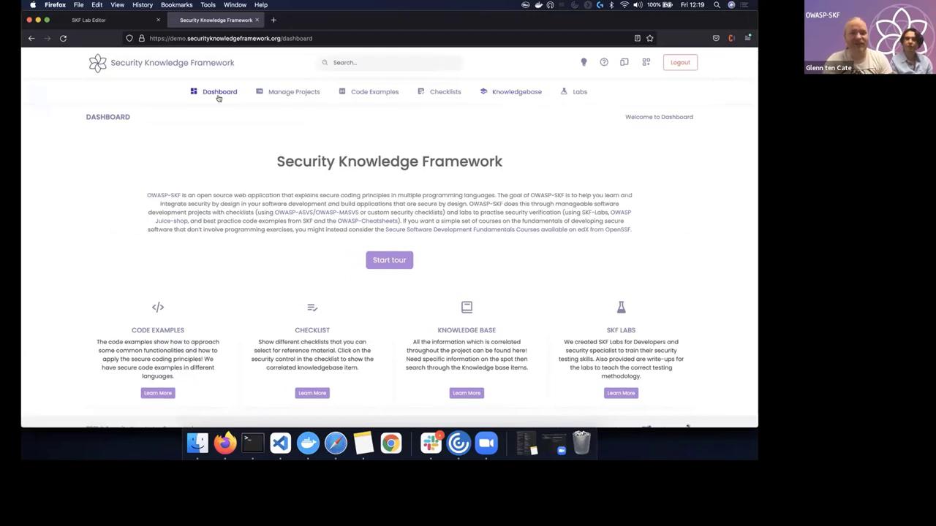
left_click(283, 38)
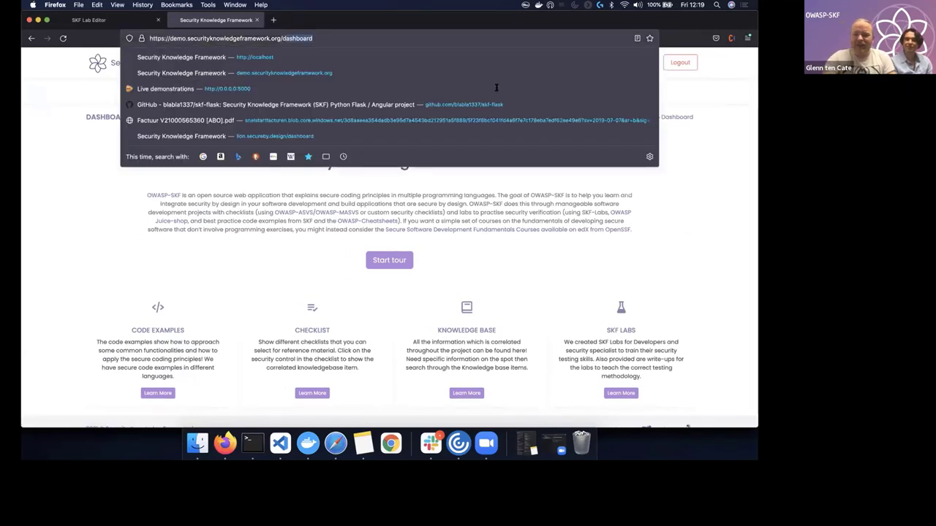
left_click(497, 89)
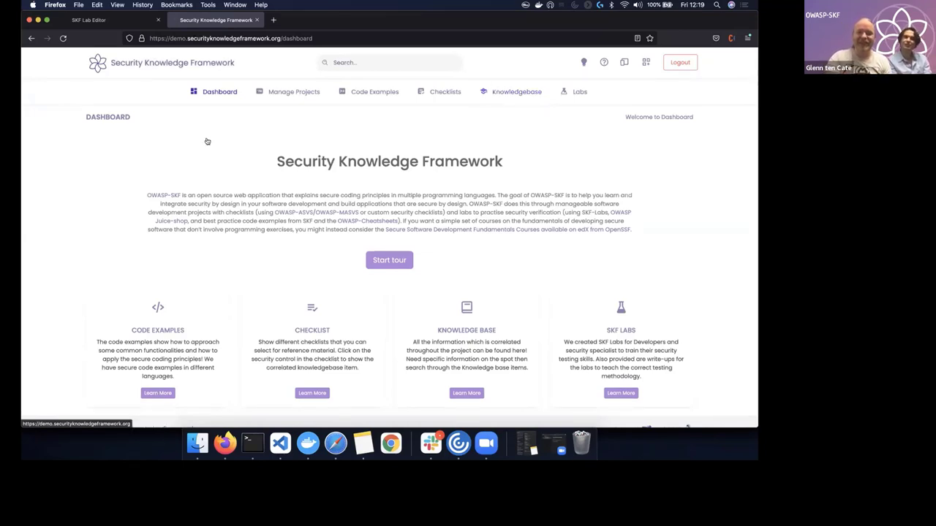
left_click(583, 63)
left_click(583, 62)
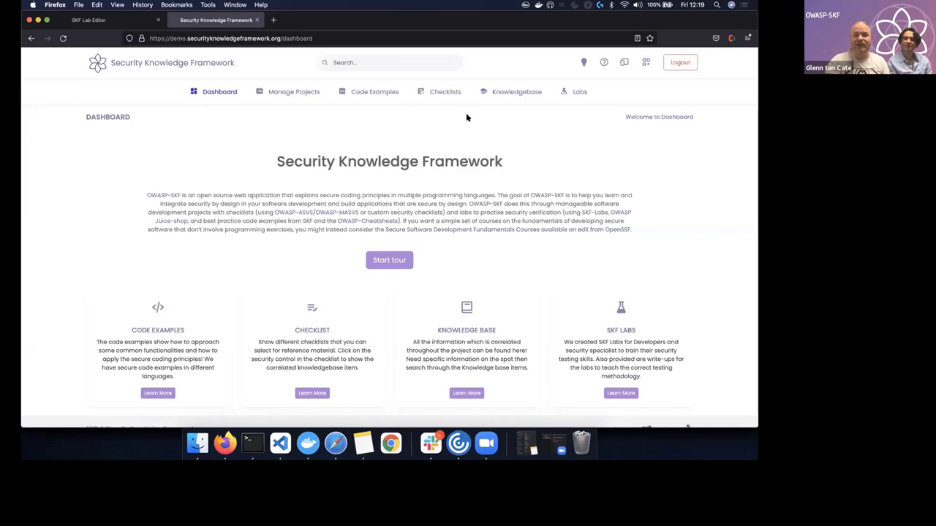
Open the web applications checklist for Architecture, Design and Threat Modeling Requirements and look through its requirements
left_click(451, 93)
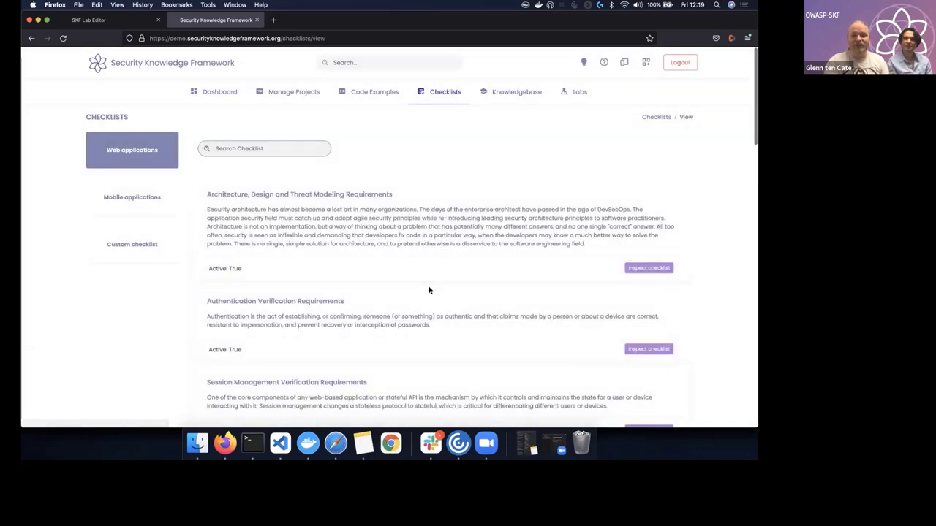
scroll(429, 287, "down", 1)
scroll(428, 287, "up", 1)
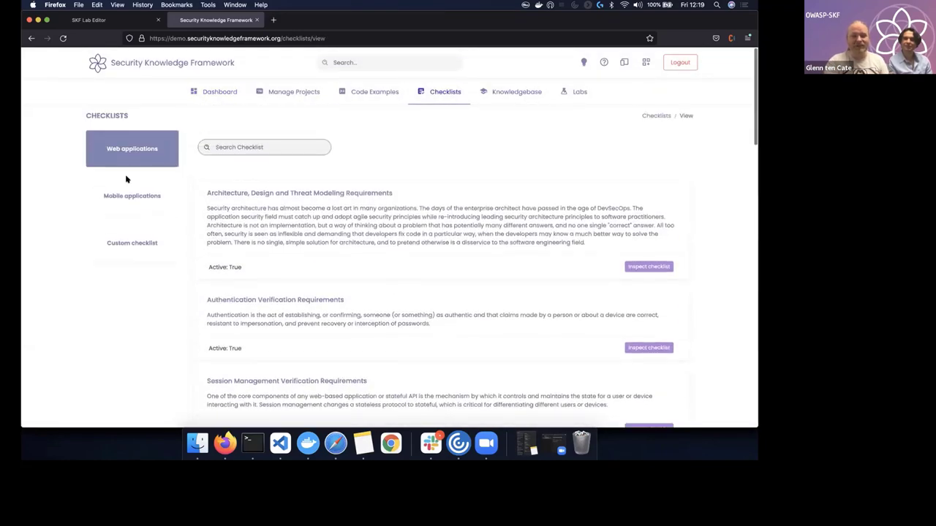
left_click(351, 195)
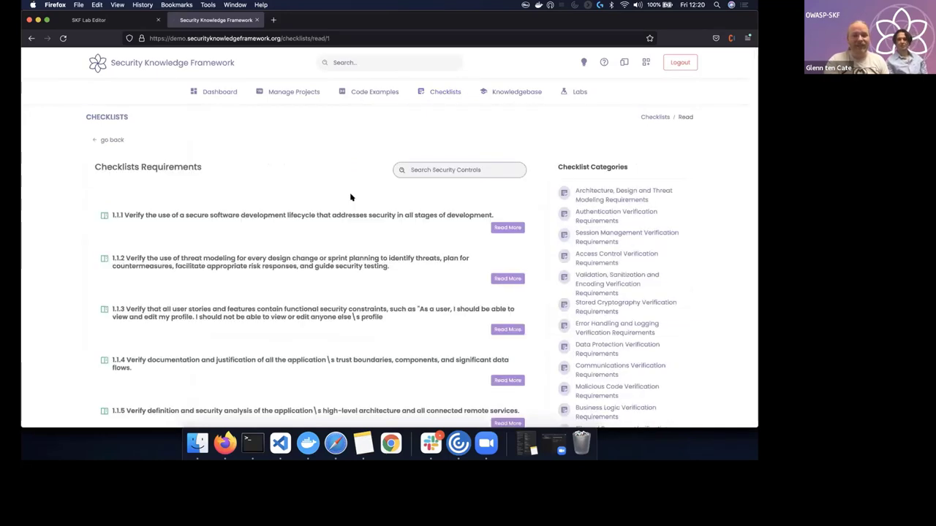
scroll(351, 196, "down", 15)
scroll(351, 196, "down", 20)
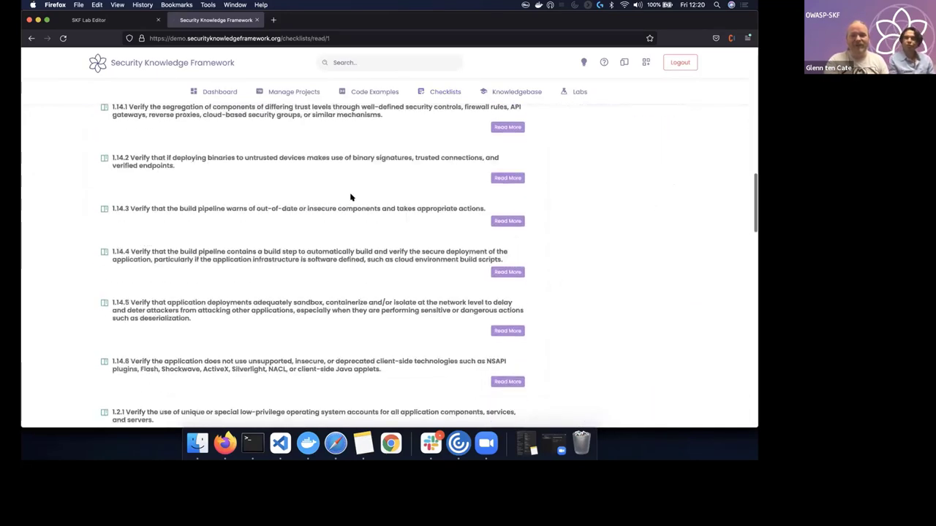
scroll(351, 196, "down", 15)
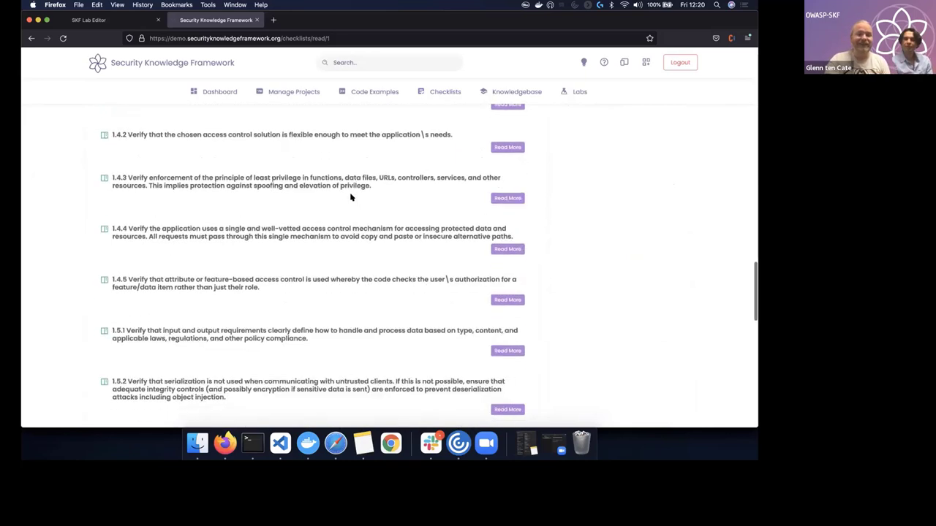
scroll(351, 196, "up", 20)
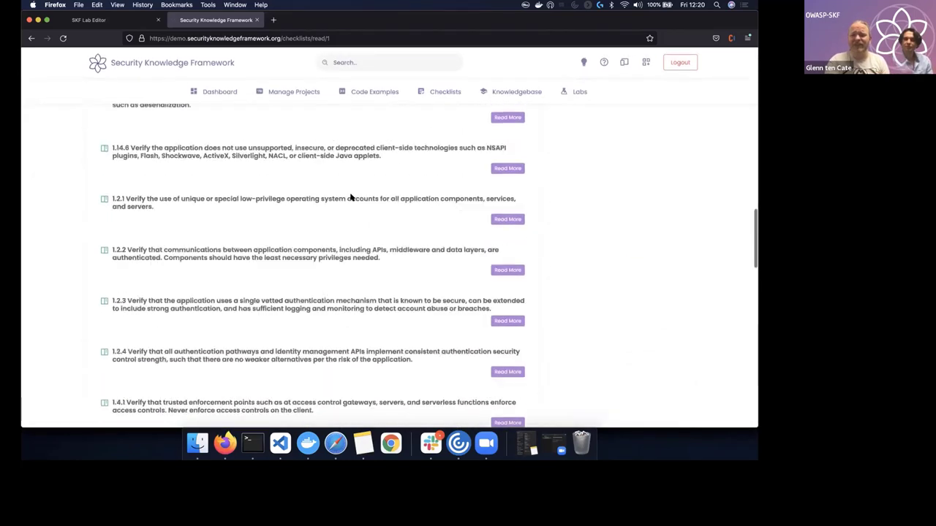
scroll(351, 196, "up", 10)
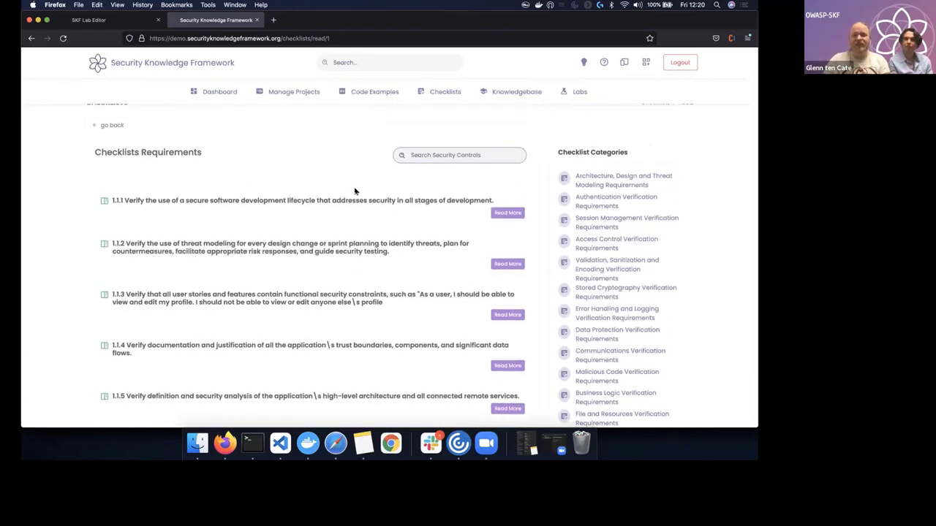
Read the description and mitigation of requirement 1.1.1 on a secure software development lifecycle, then collapse its details
left_click(506, 213)
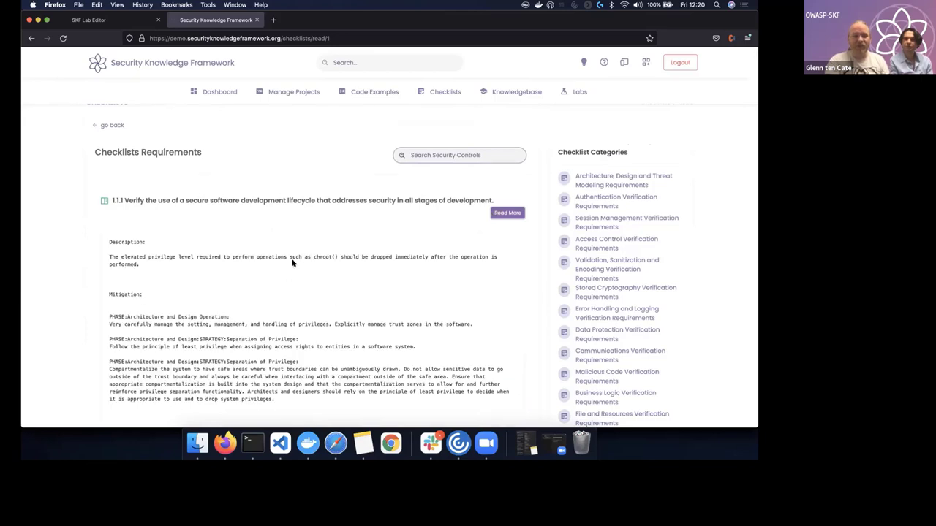
scroll(292, 263, "down", 3)
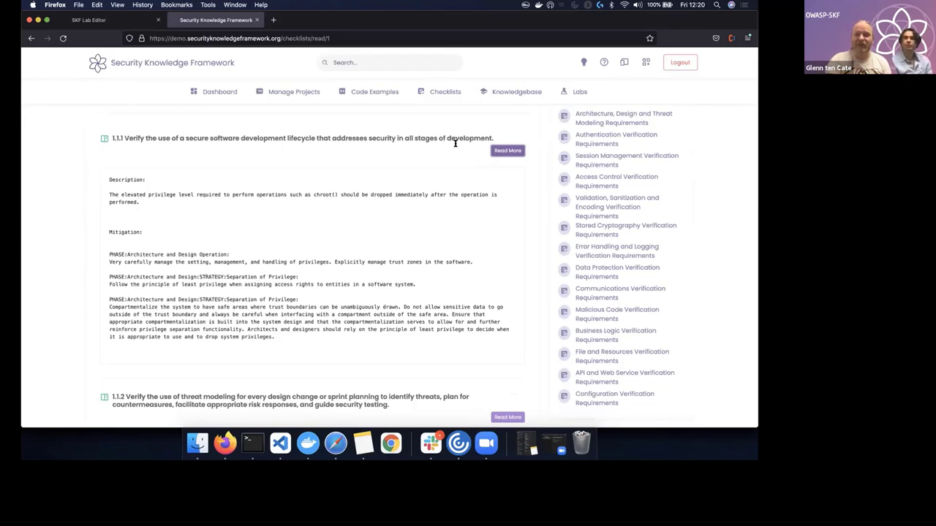
left_click(497, 151)
scroll(496, 151, "up", 2)
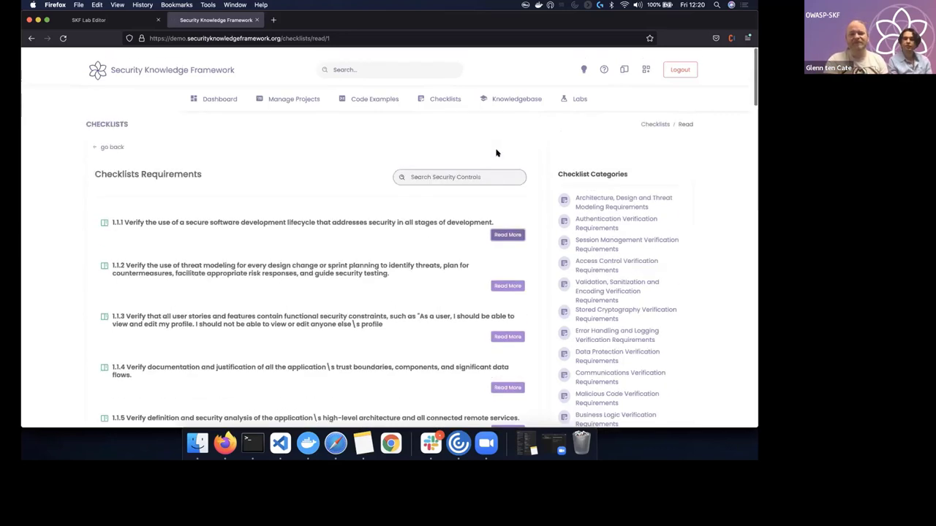
Open the mobile applications checklist for Architecture, Design and Threat Modeling Requirements and look through its requirements
left_click(431, 93)
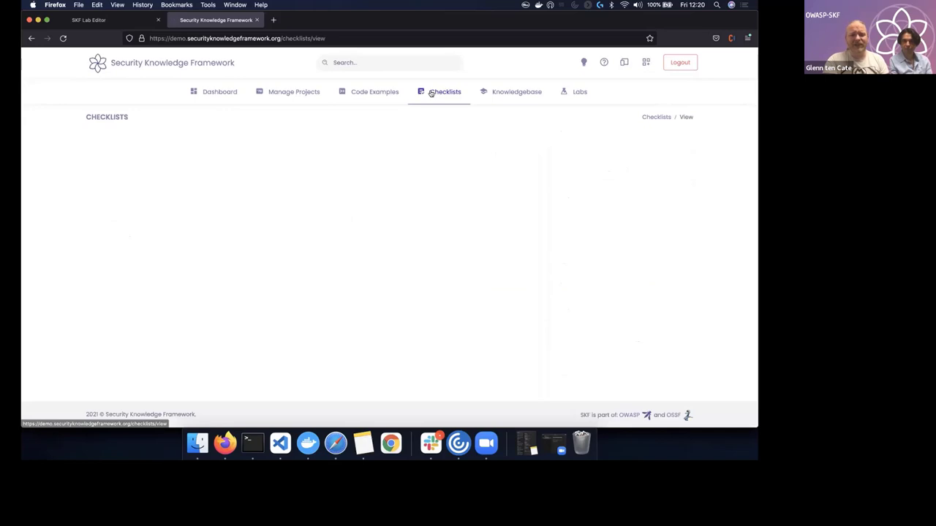
left_click(152, 197)
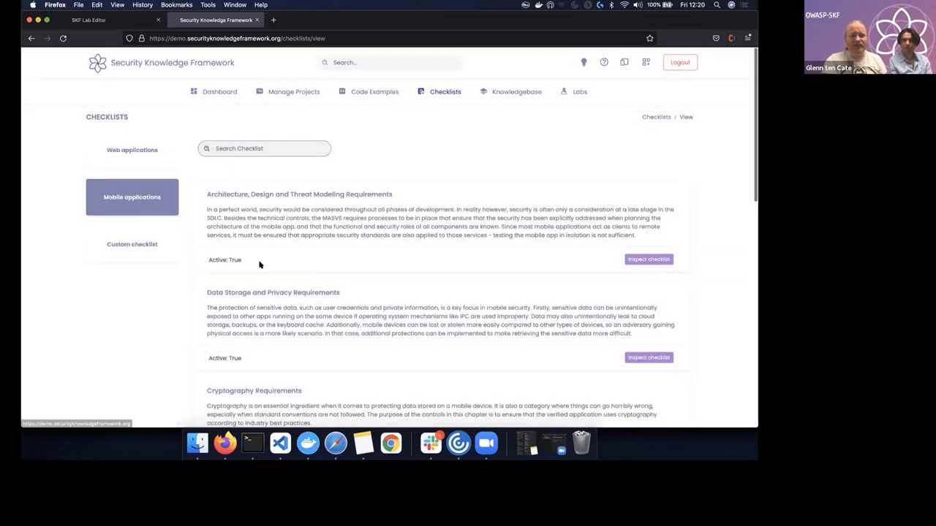
left_click(288, 194)
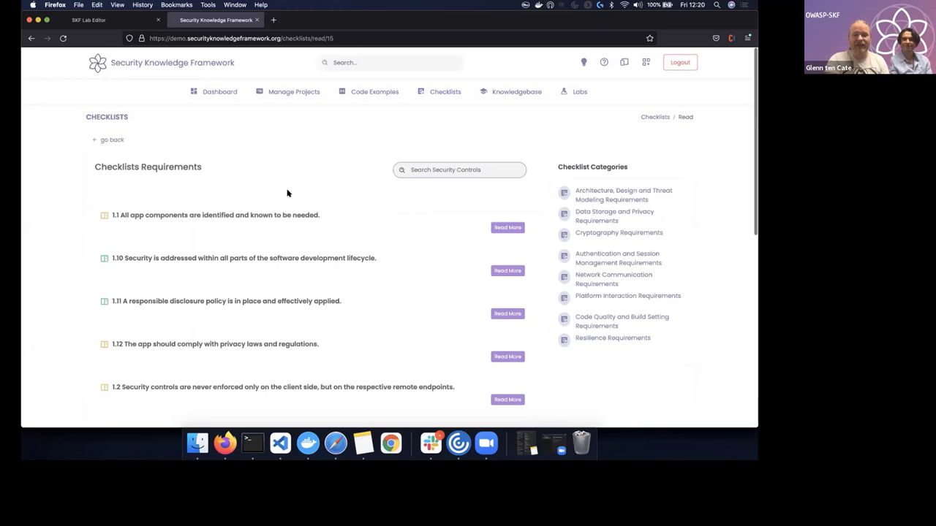
left_click(497, 230)
left_click(497, 230)
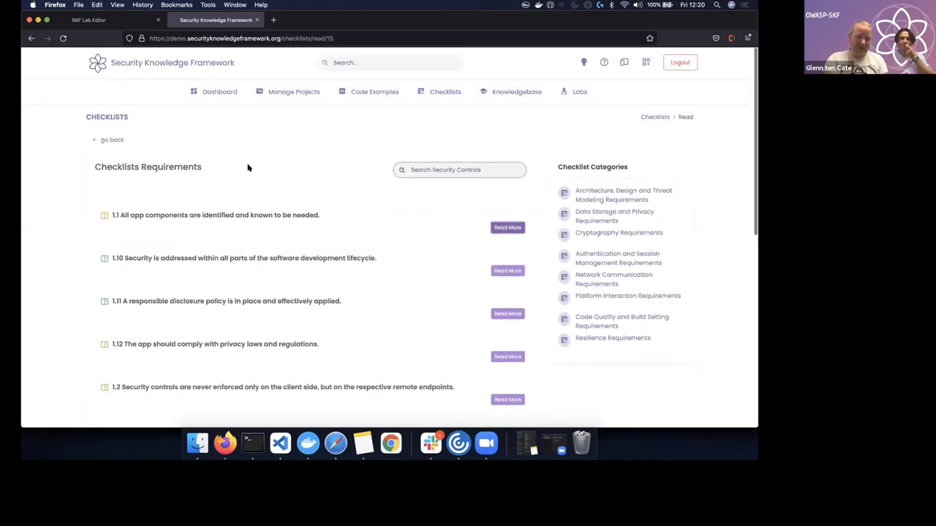
scroll(285, 269, "down", 2)
scroll(285, 270, "down", 7)
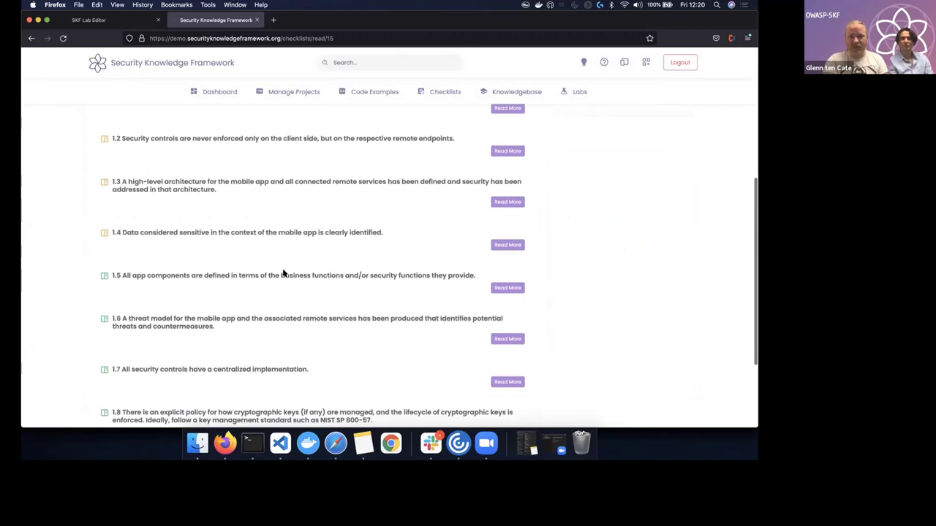
scroll(283, 272, "up", 10)
scroll(284, 273, "down", 1)
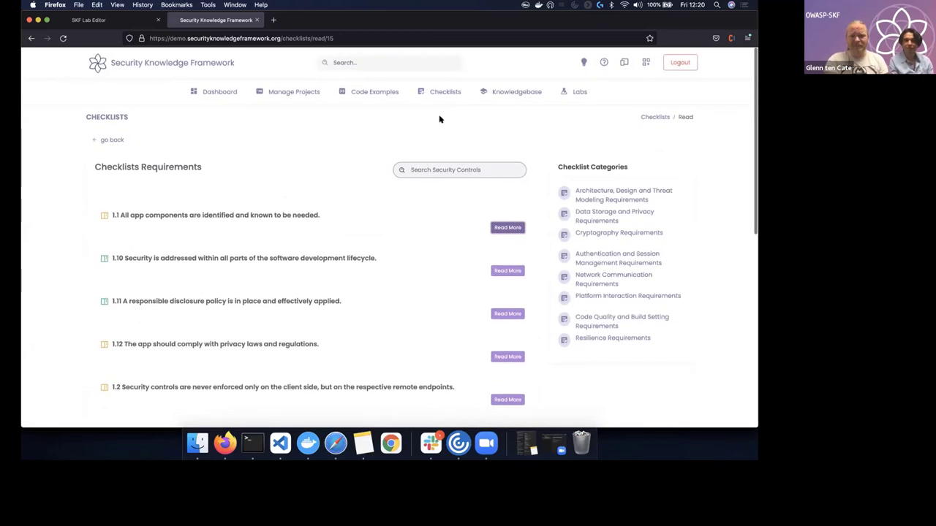
Read the web applications knowledgebase item "J2EE Misconfiguration Weak Access Permissions for EJB Methods" and collapse it
left_click(516, 94)
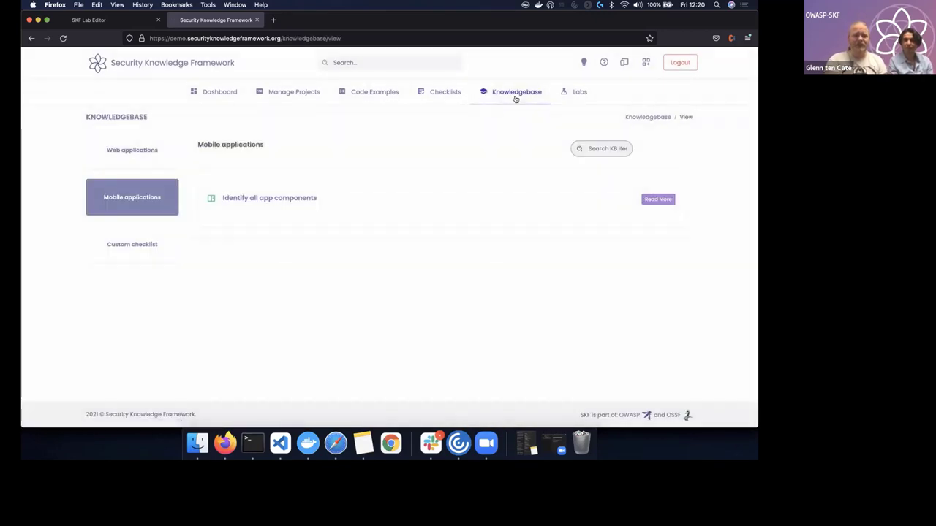
left_click(135, 151)
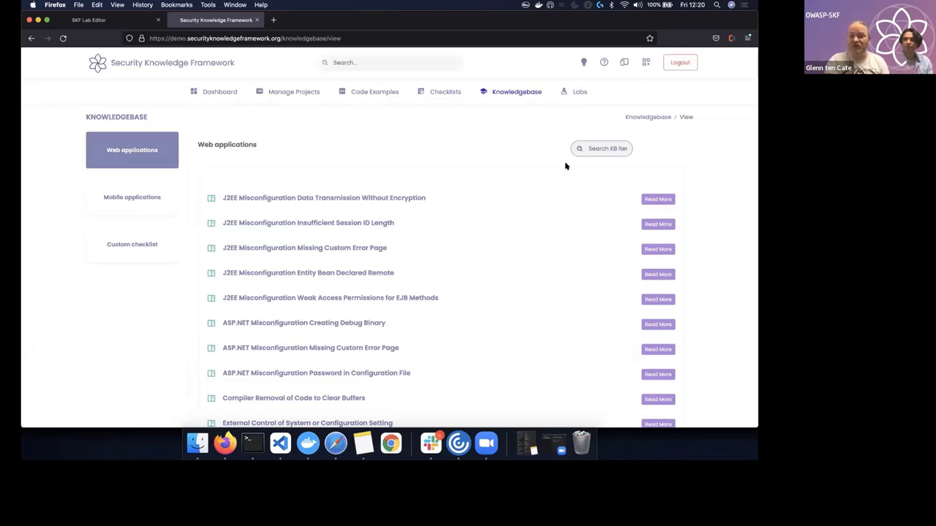
scroll(534, 185, "down", 3)
scroll(533, 186, "down", 1)
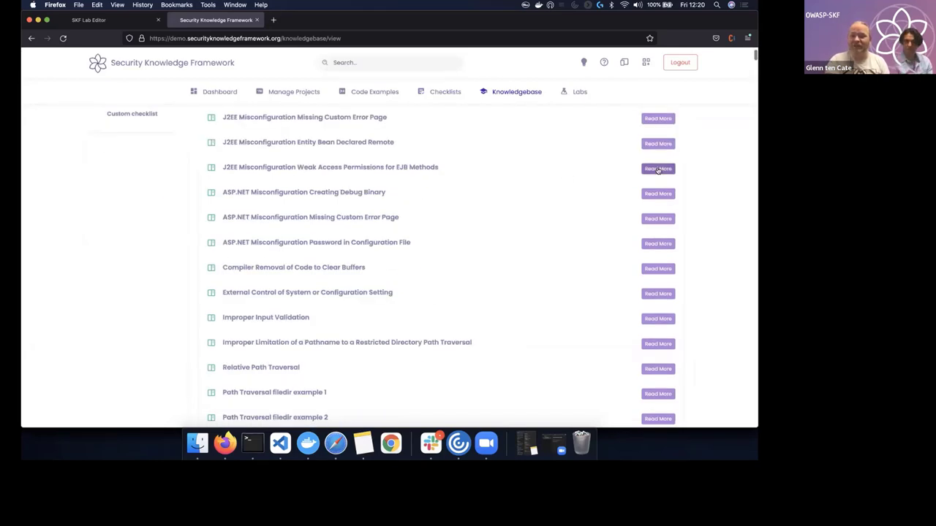
left_click(658, 169)
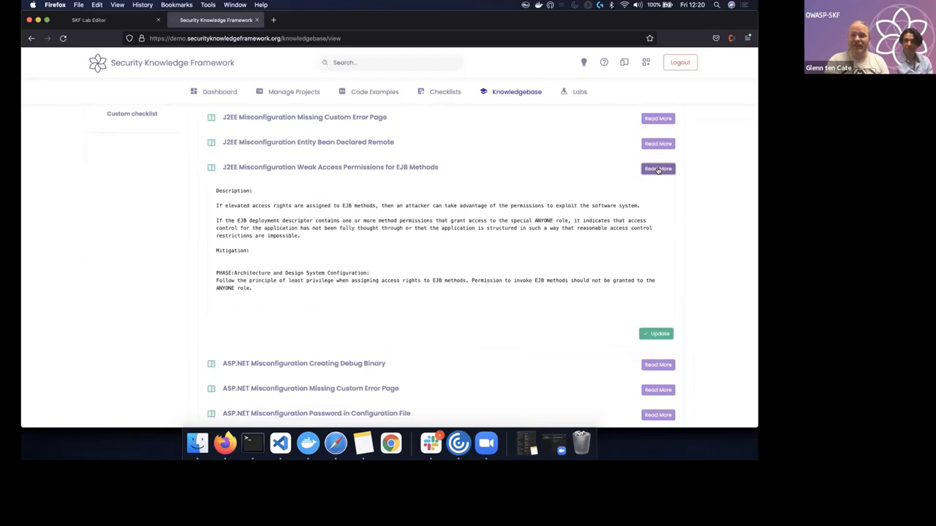
left_click(658, 169)
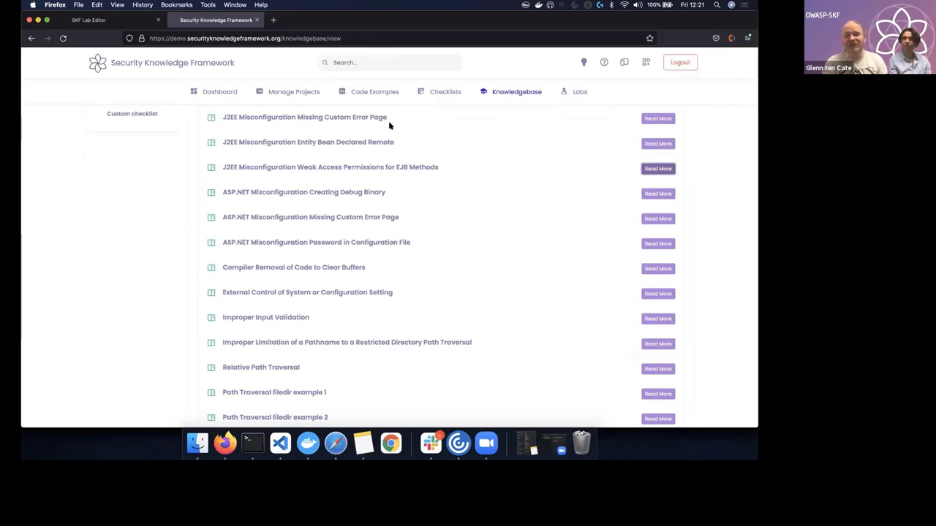
Review the description and mitigation of the "J2EE Misconfiguration Missing Custom Error Page" knowledgebase item and collapse it
double_click(360, 118)
left_click(362, 118)
left_click(657, 117)
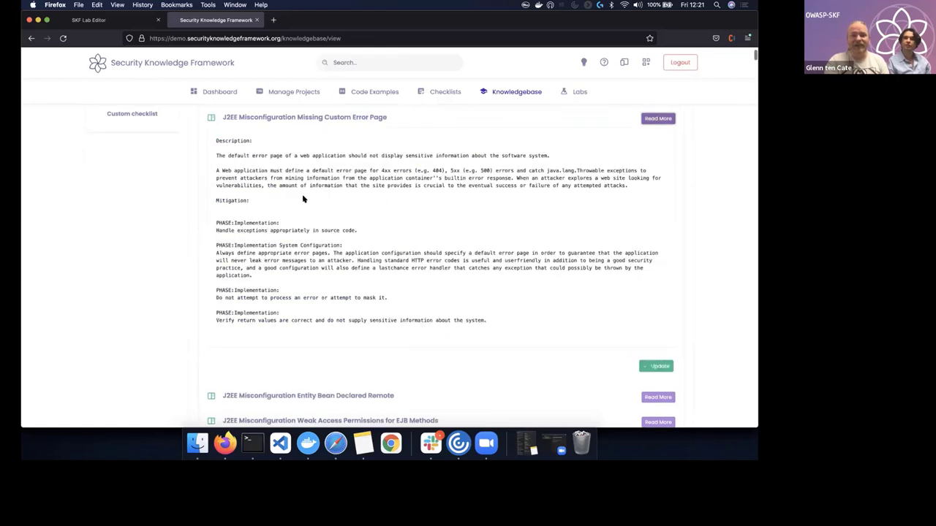
left_click_drag(217, 140, 308, 176)
left_click(307, 177)
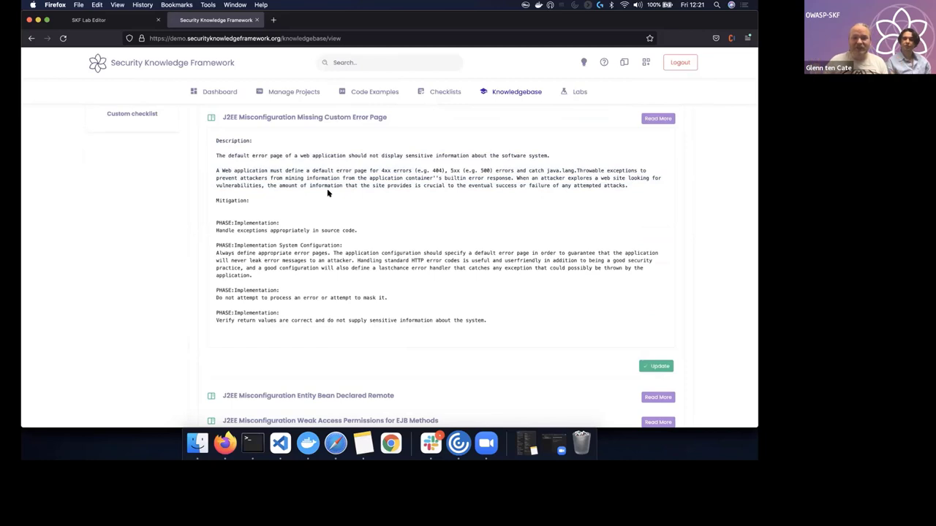
left_click_drag(228, 201, 412, 314)
left_click(412, 314)
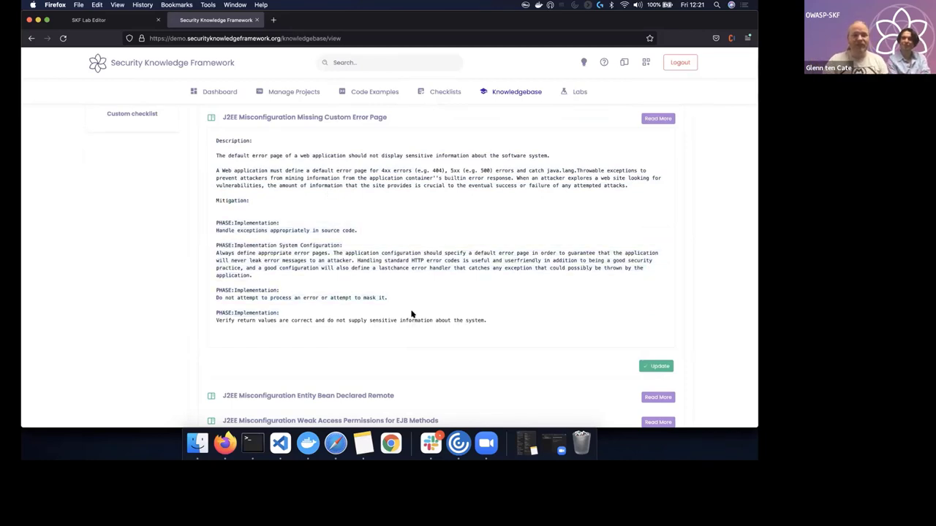
left_click(658, 123)
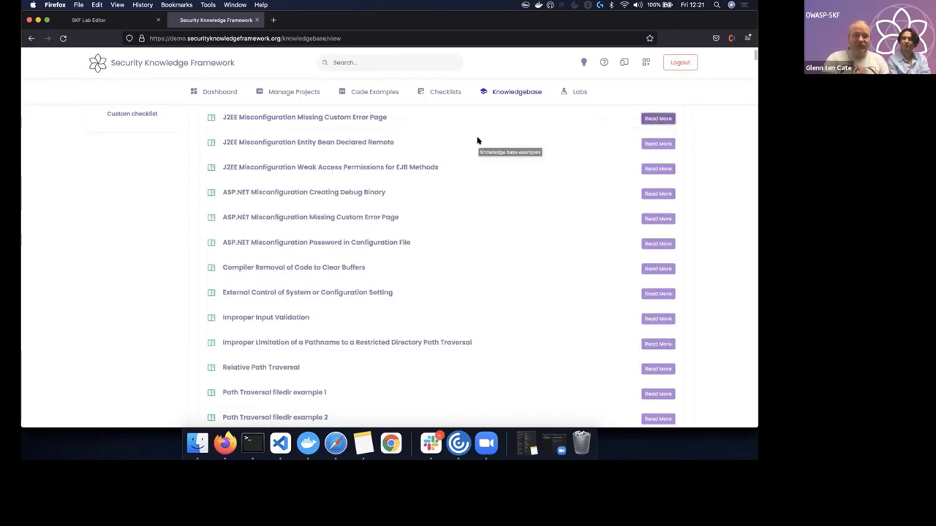
Open the web applications code examples, expand "asp-needs-reviewing - Timeout a Session" and browse down to the PHP examples
left_click(389, 92)
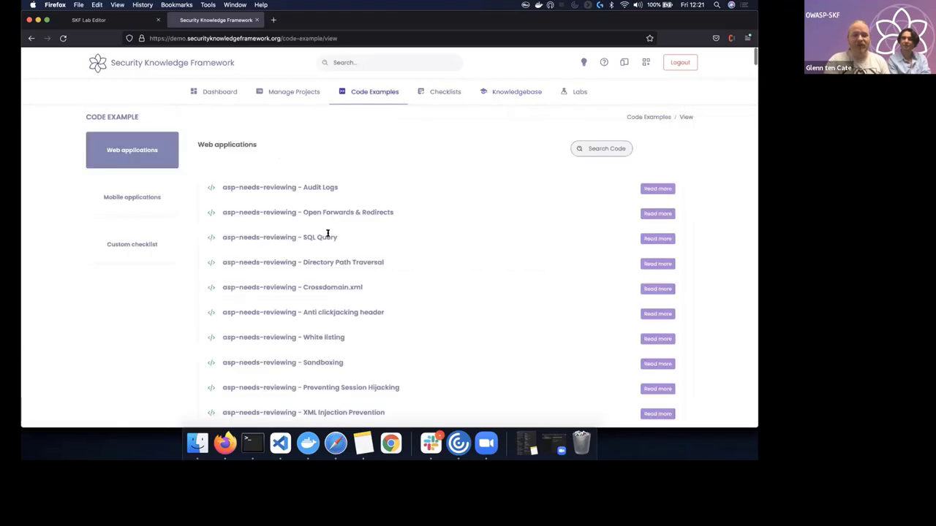
scroll(327, 233, "down", 3)
scroll(328, 234, "down", 6)
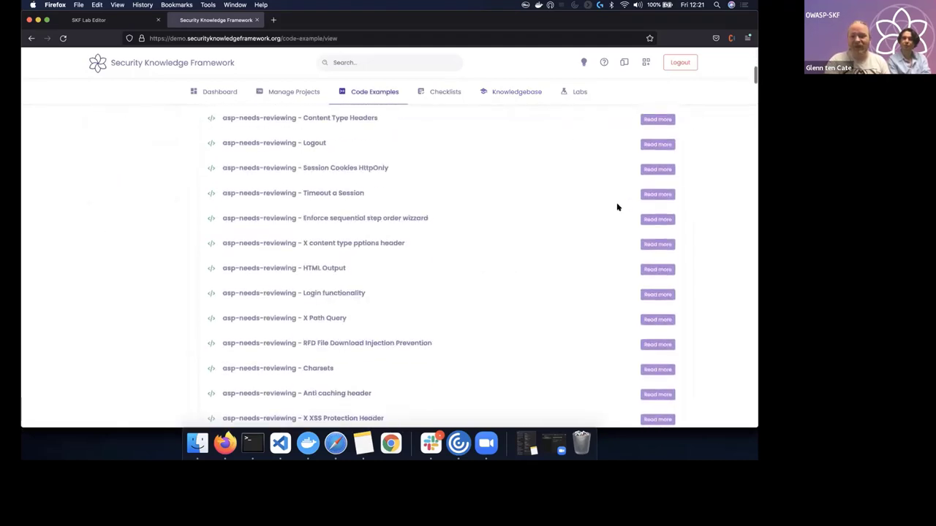
left_click(656, 194)
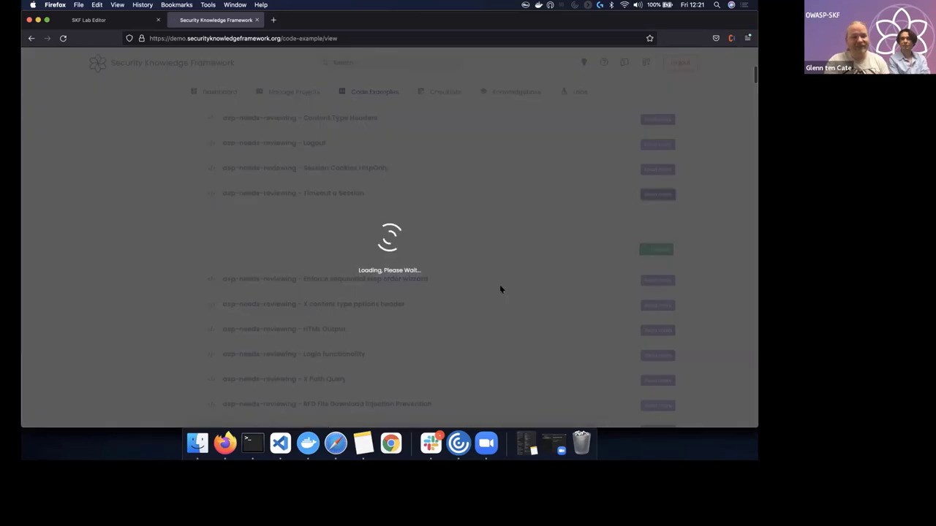
scroll(500, 289, "down", 20)
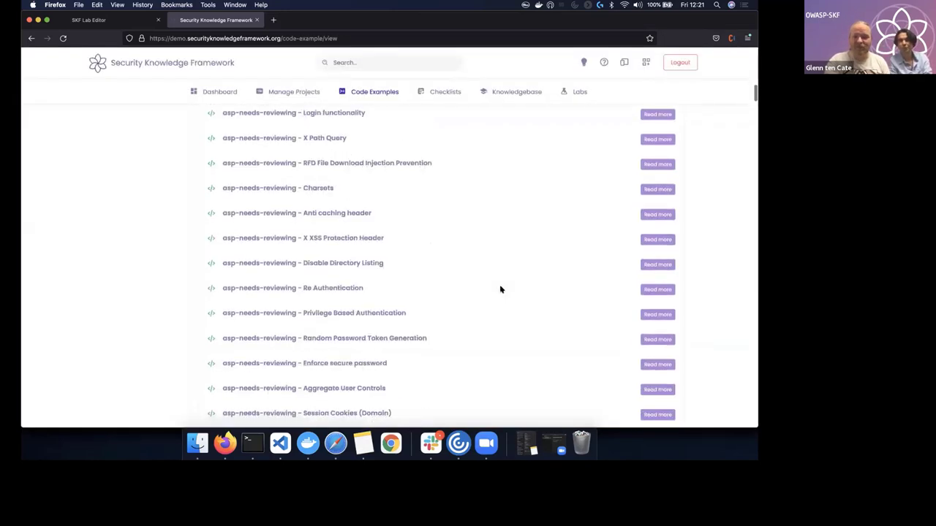
scroll(501, 288, "down", 15)
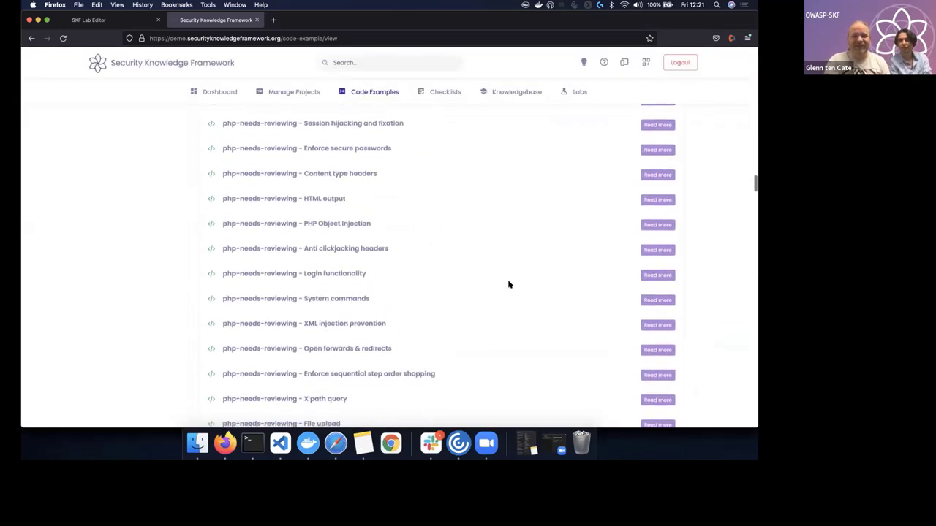
Expand the "php-needs-reviewing - Login functionality" code example, read through its code and return to the start of the list
left_click(663, 269)
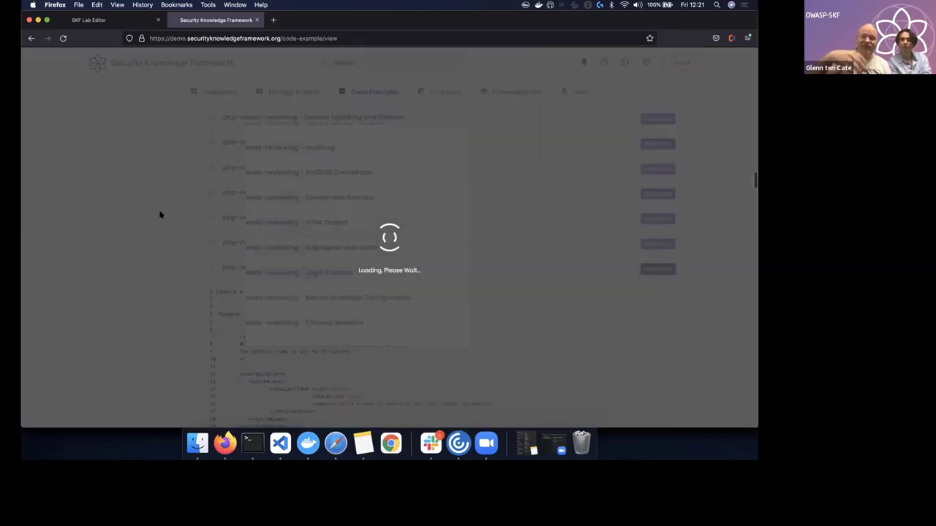
scroll(160, 214, "down", 10)
scroll(160, 214, "down", 15)
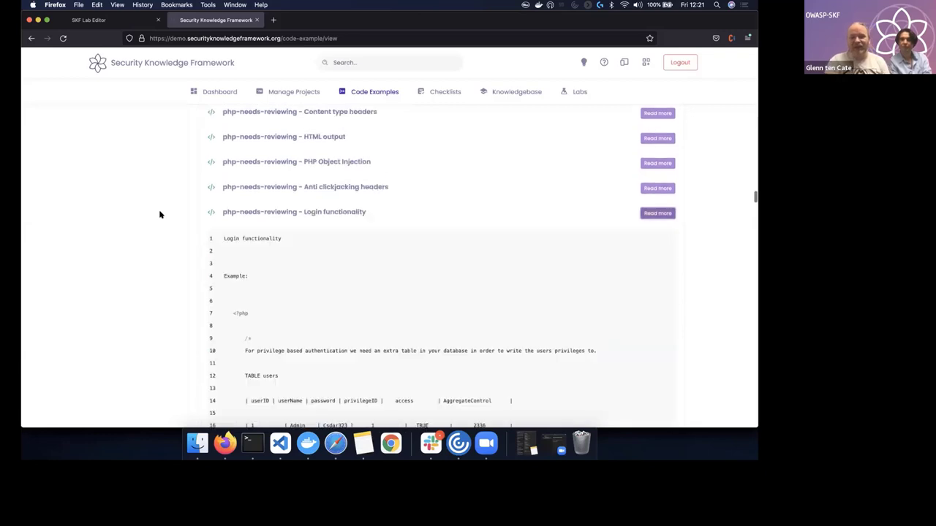
scroll(160, 214, "up", 3)
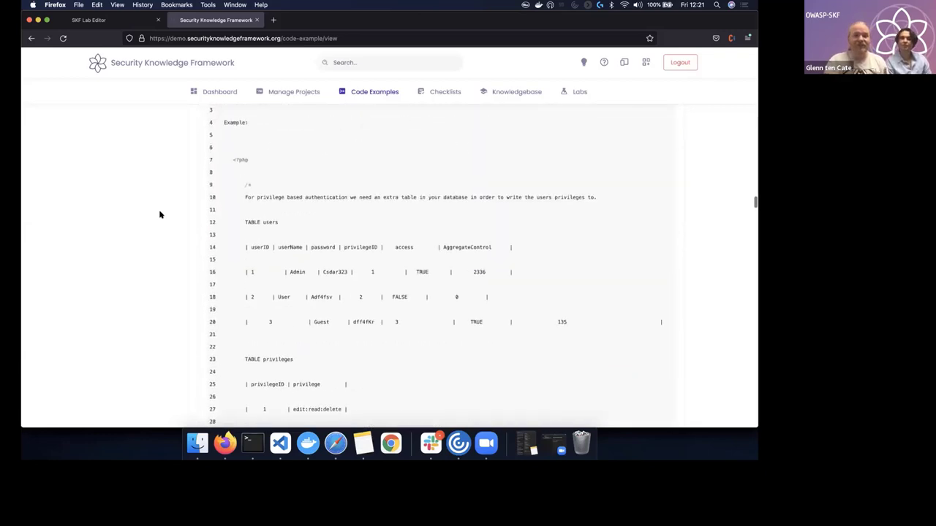
scroll(160, 214, "down", 5)
scroll(161, 215, "down", 10)
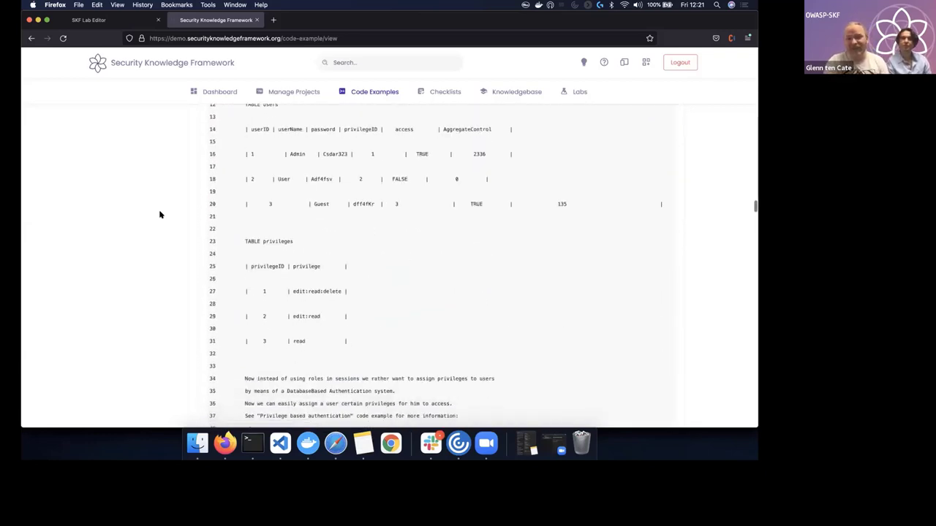
scroll(160, 214, "down", 7)
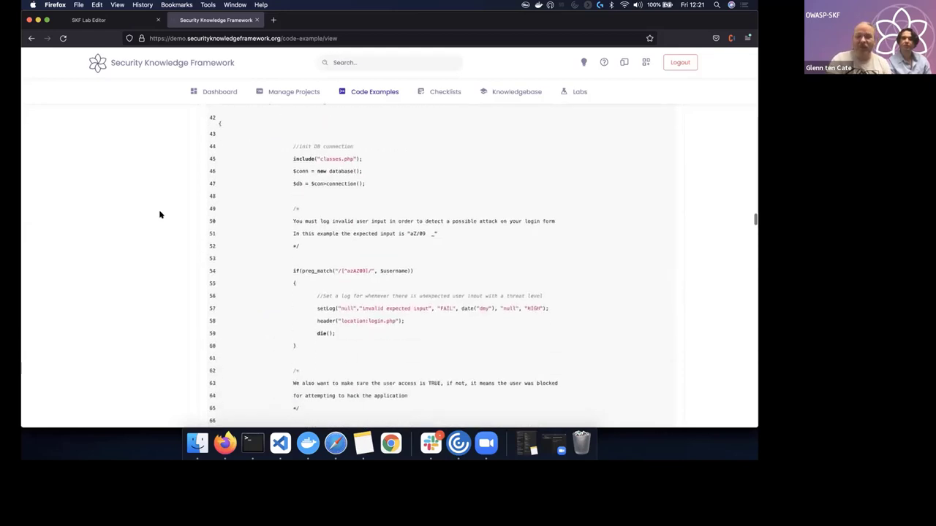
scroll(160, 215, "down", 15)
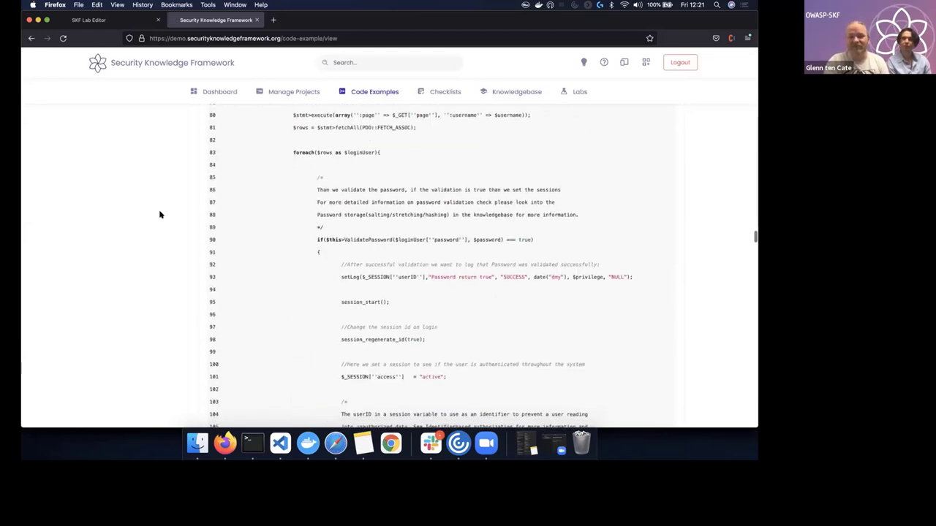
scroll(160, 215, "down", 15)
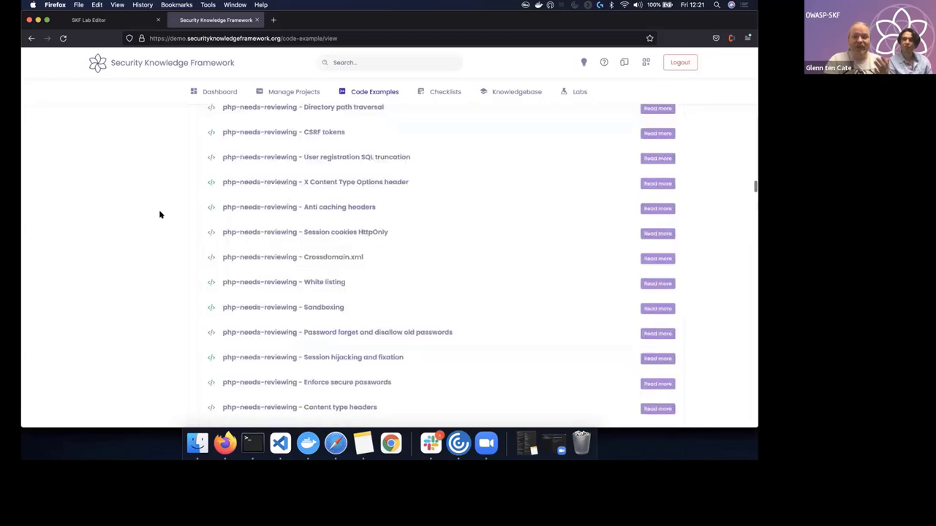
scroll(160, 215, "up", 20)
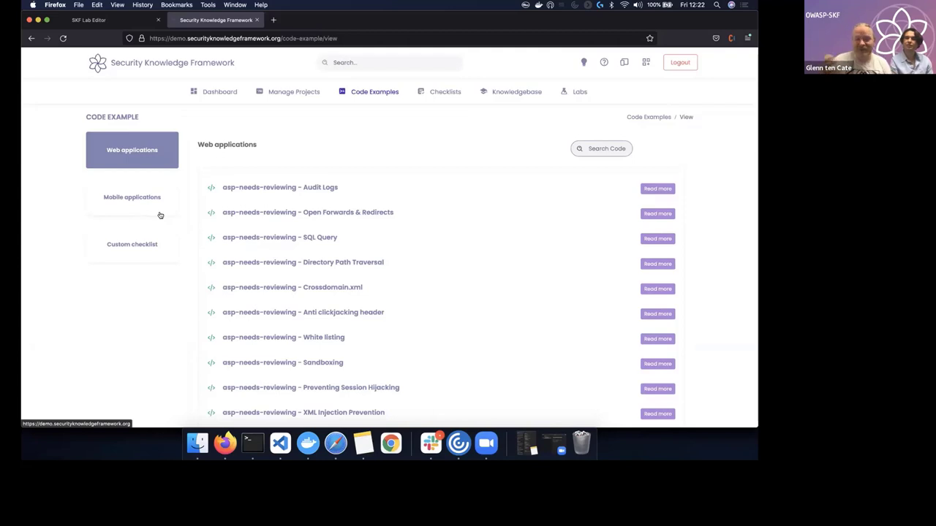
Revisit the knowledgebase briefly, open the Red & Blue Labs overview and browse the available labs
left_click(503, 97)
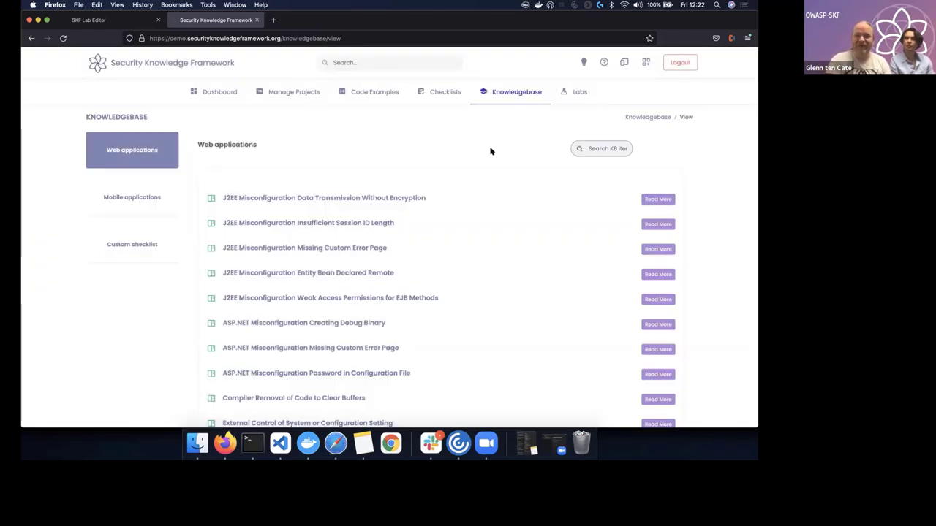
left_click(576, 93)
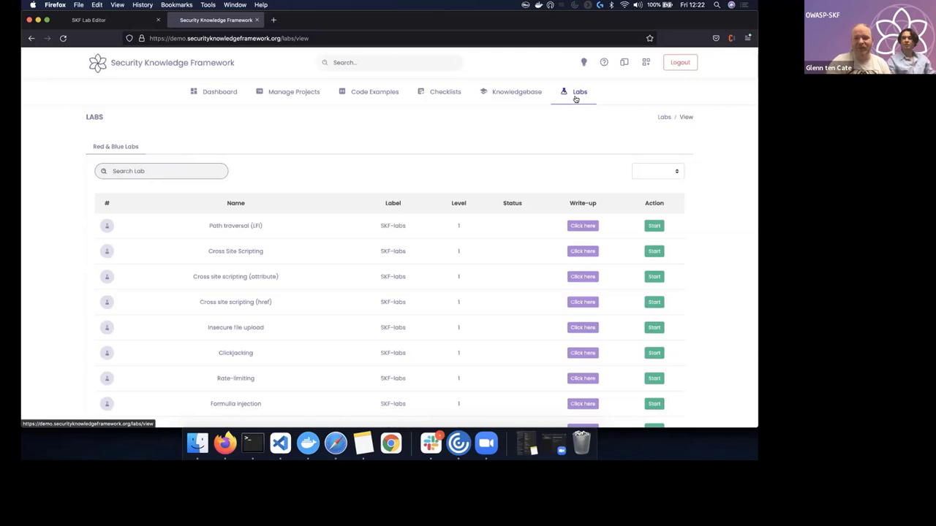
scroll(483, 272, "down", 10)
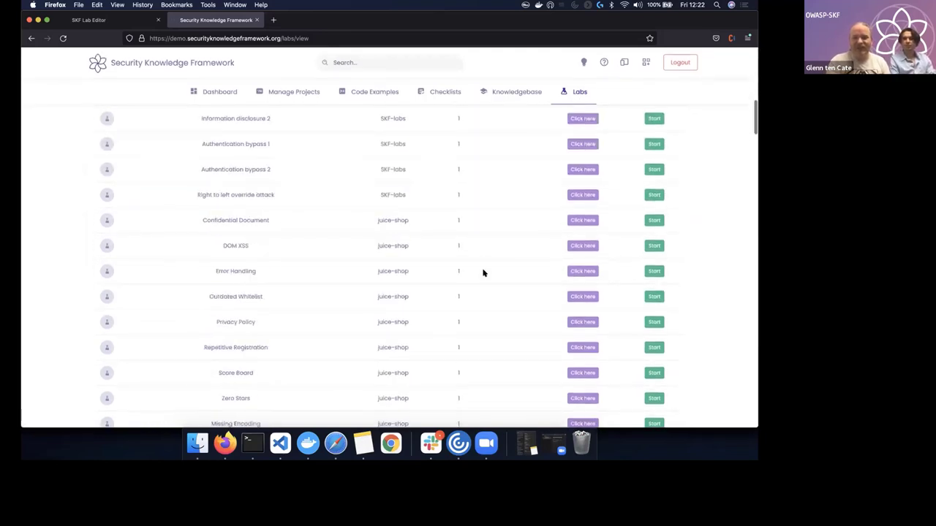
scroll(482, 272, "up", 10)
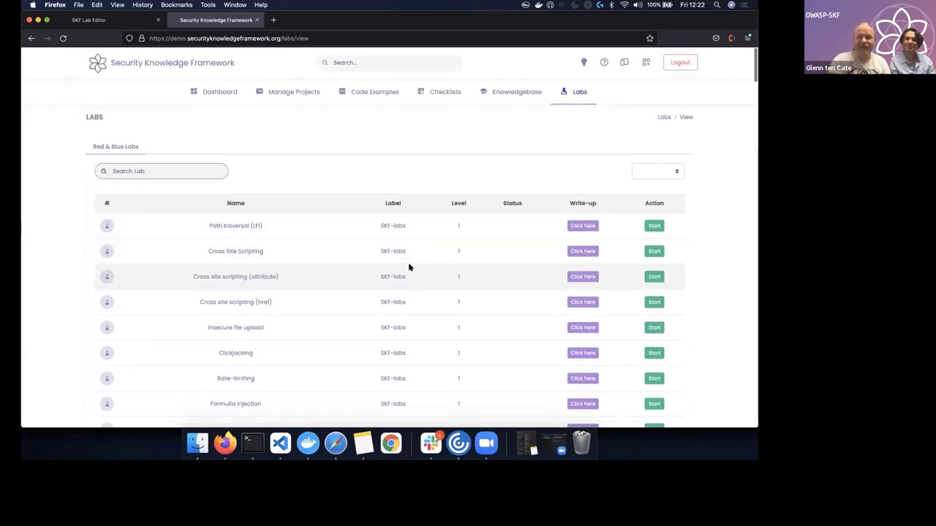
Start the Path traversal (LFI) lab and open its deployment URL in a new browser tab
left_click(653, 227)
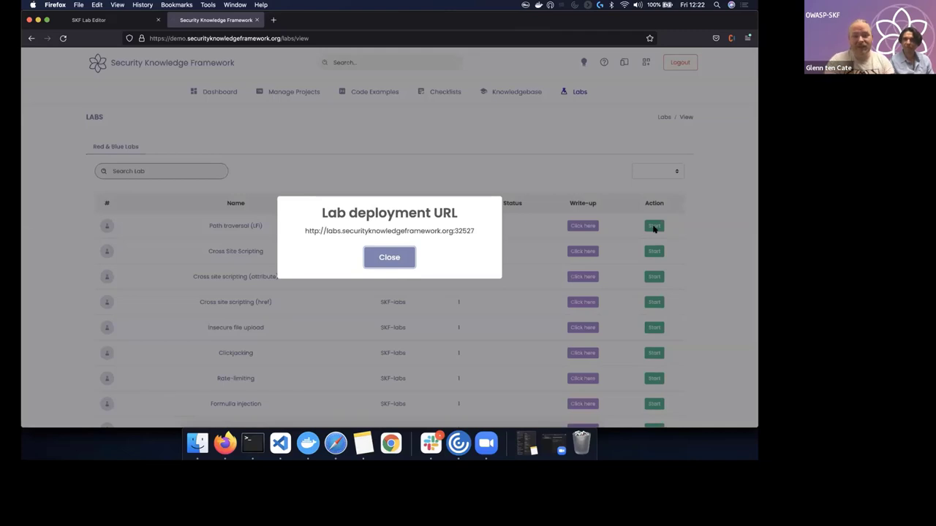
triple_click(460, 231)
key("super+c")
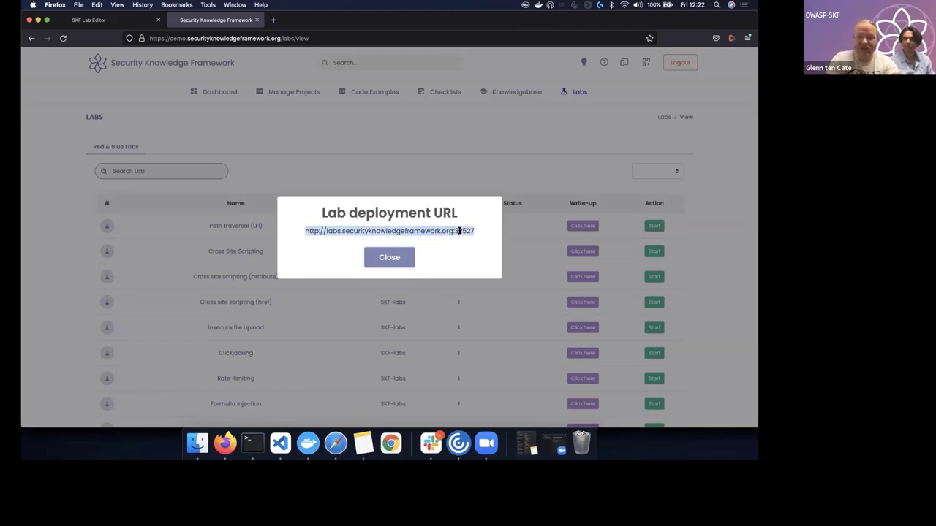
left_click(273, 20)
key("super+v")
key("Return")
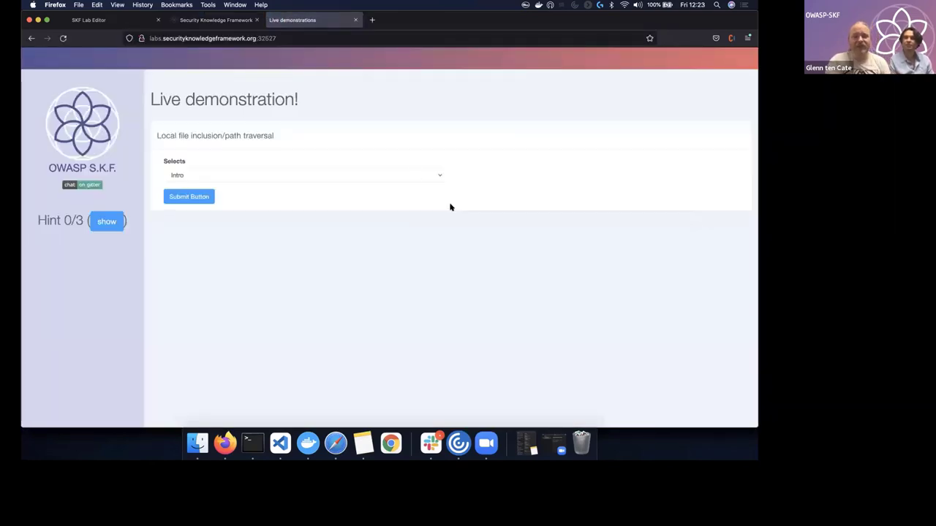
Submit the Intro selection in the path traversal lab and open the page inspector for the form area
left_click(184, 199)
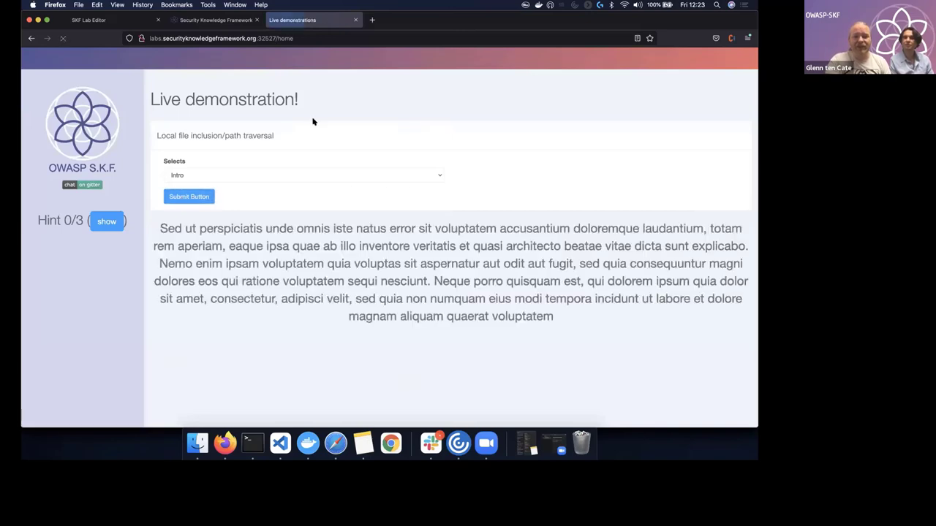
right_click(455, 160)
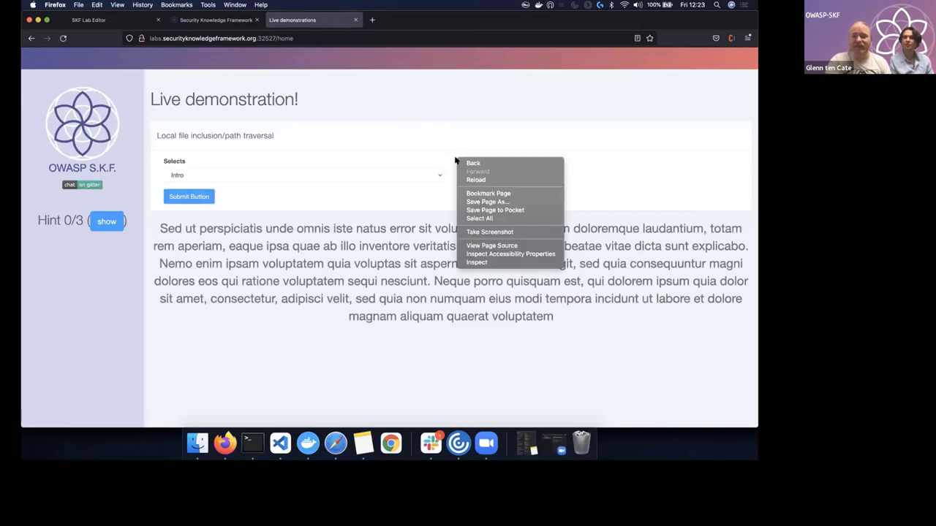
left_click(476, 263)
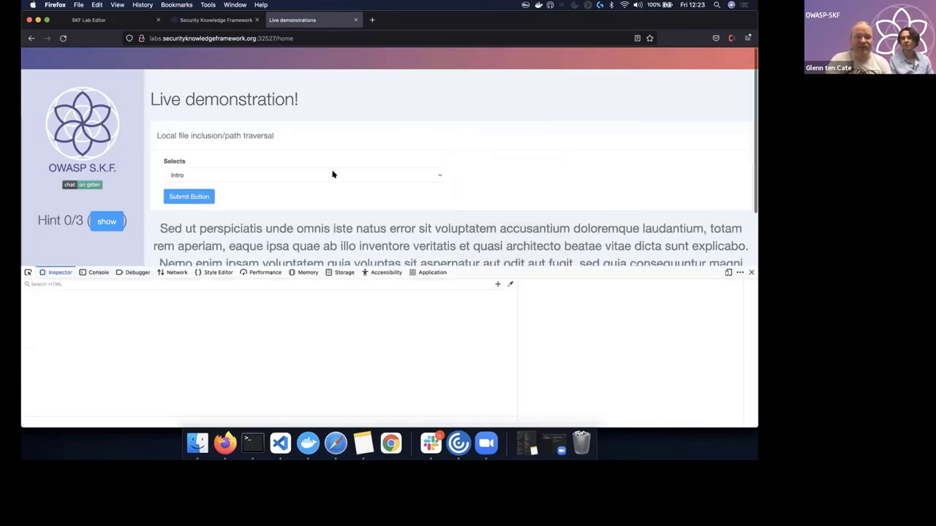
left_click(279, 176)
left_click(275, 156)
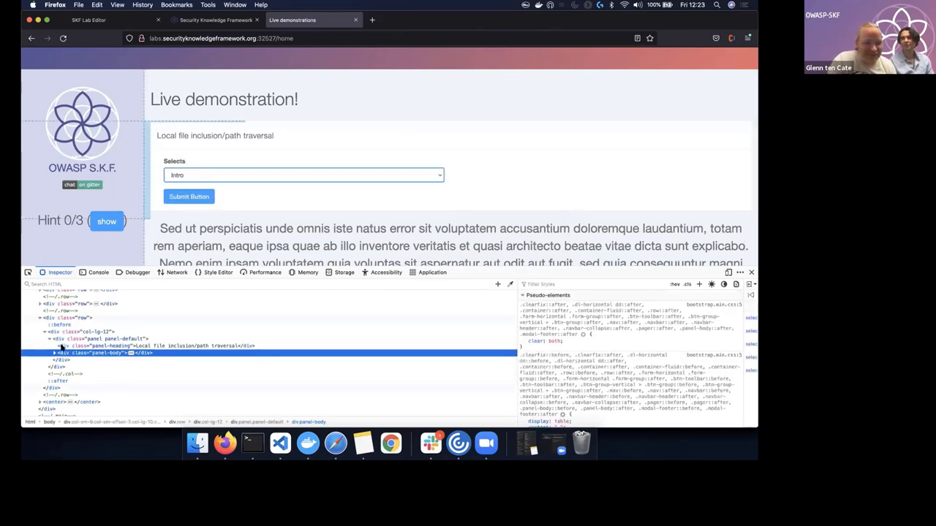
Expand the panel-body markup in the inspector down to the options of the "filename" select element
left_click(54, 353)
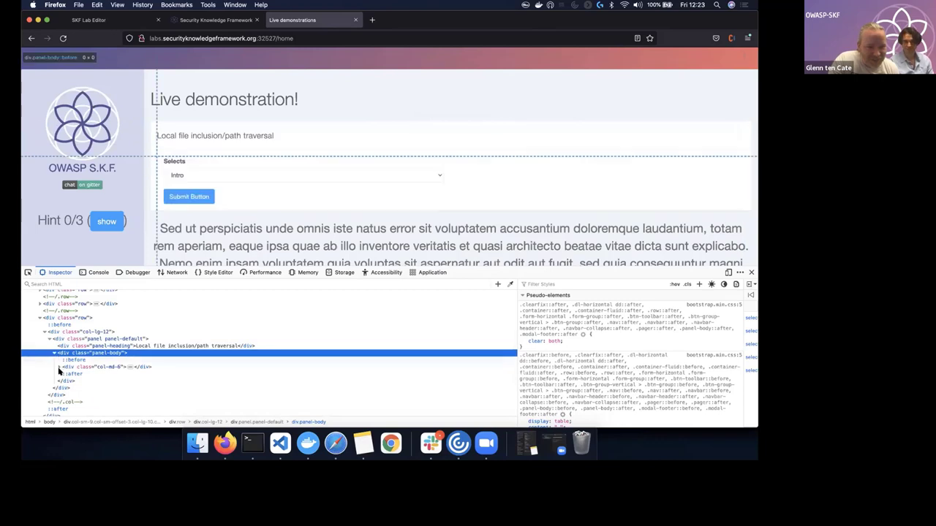
left_click(60, 372)
left_click(60, 367)
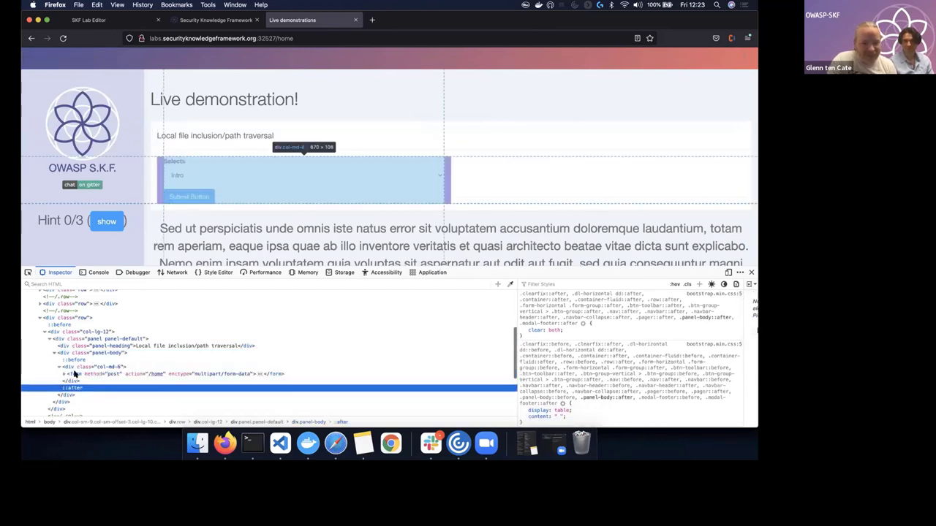
left_click(63, 374)
scroll(182, 335, "down", 2)
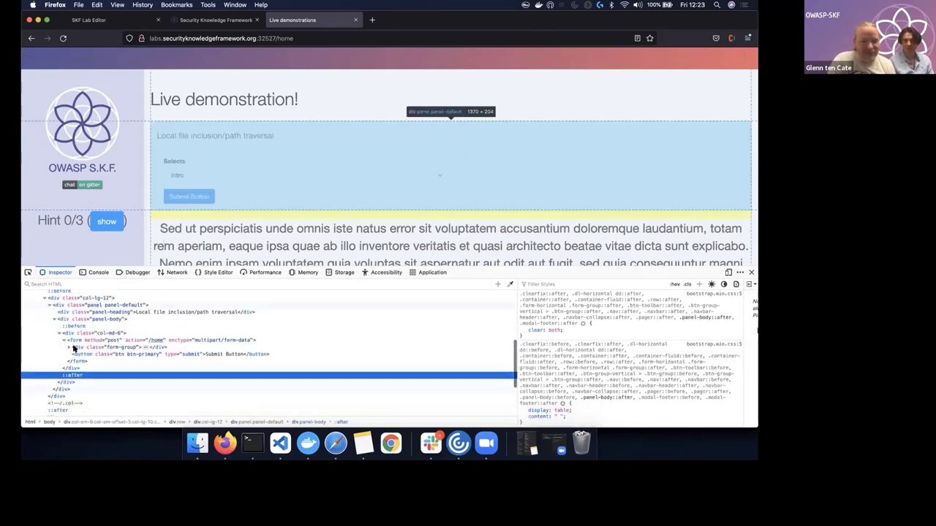
left_click(73, 348)
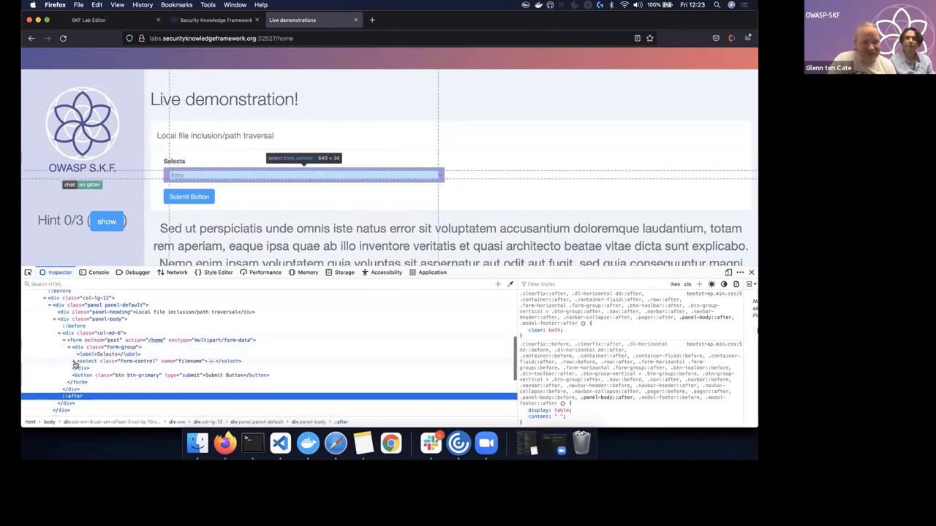
left_click(73, 362)
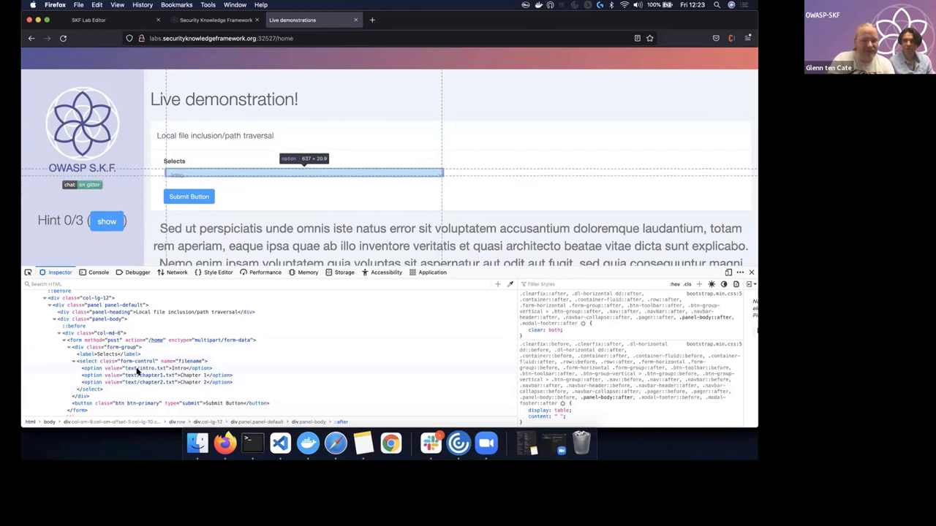
Edit the Intro option's value to request the server's passwd file, submit the form and read through the returned contents
left_click(138, 371)
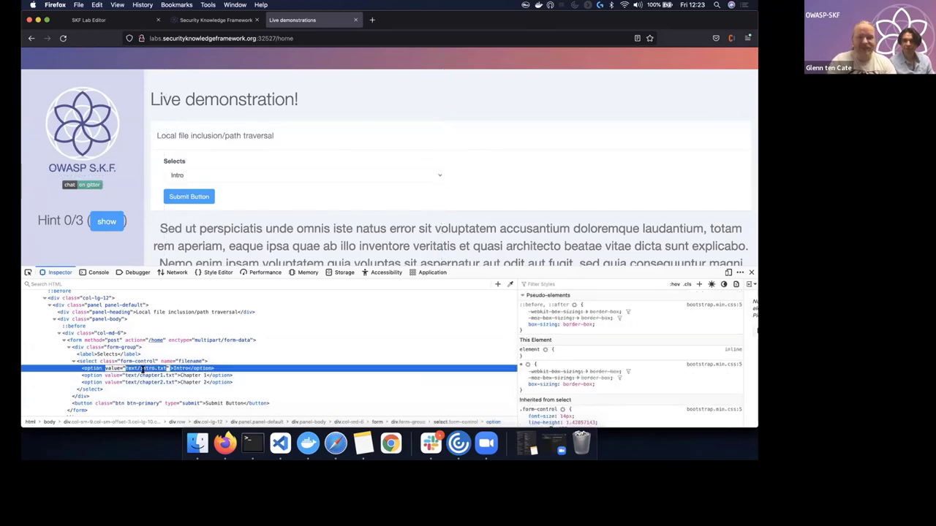
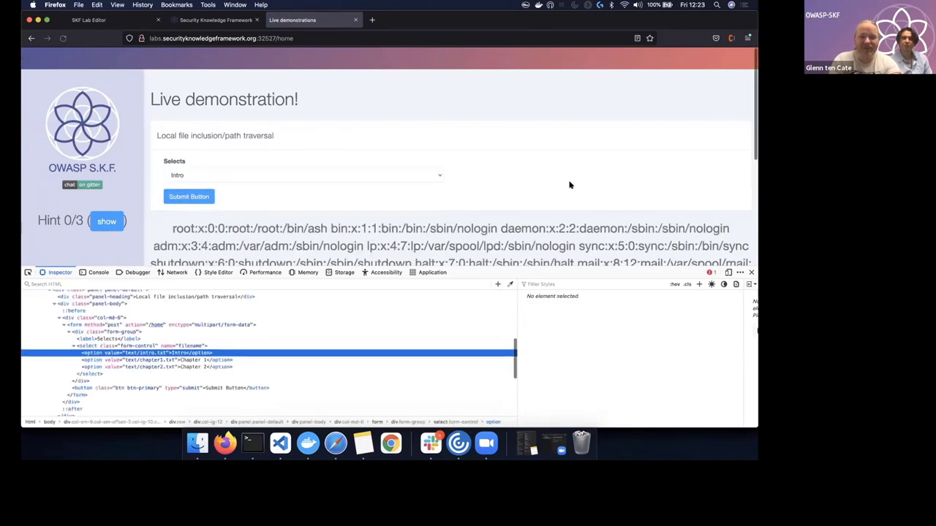
scroll(570, 187, "down", 5)
scroll(569, 186, "down", 2)
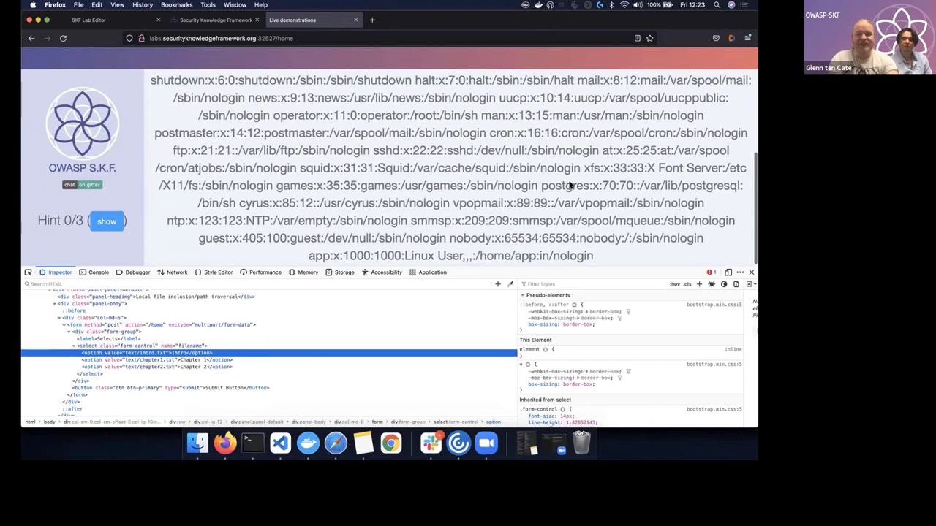
scroll(570, 186, "up", 5)
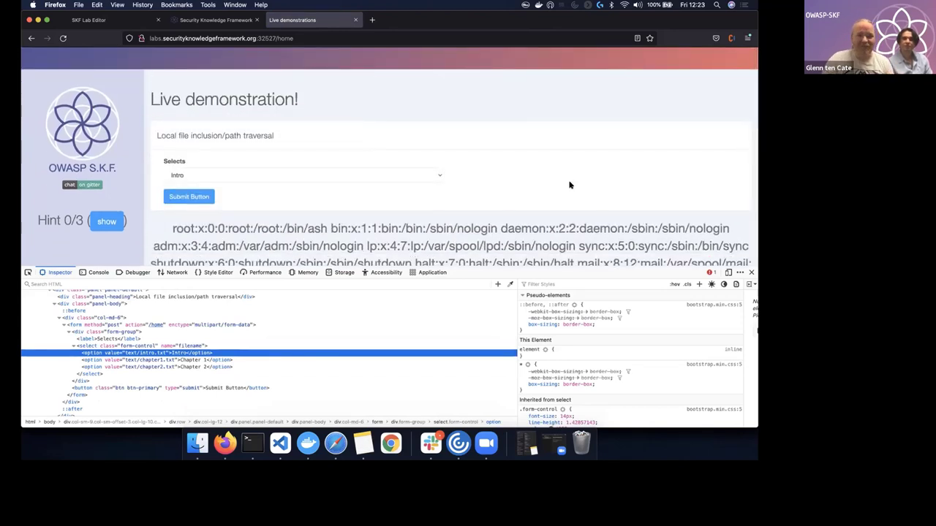
Return to the labs overview, dismiss the deployment URL message and stop the running Path traversal (LFI) lab
left_click(237, 20)
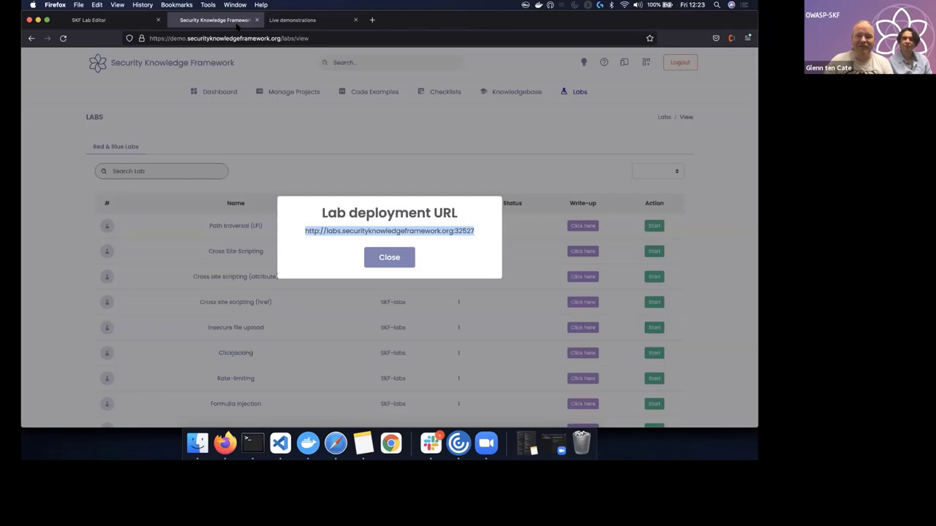
left_click(399, 256)
left_click(657, 226)
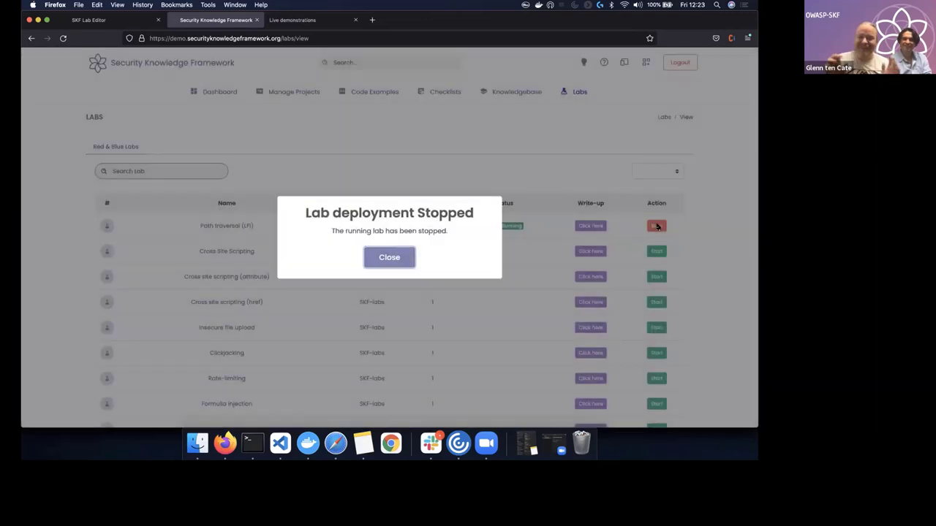
Dismiss the lab-stopped message and look through the labs list from the SKF-labs down to the juice-shop entries
left_click(390, 256)
scroll(393, 252, "down", 2)
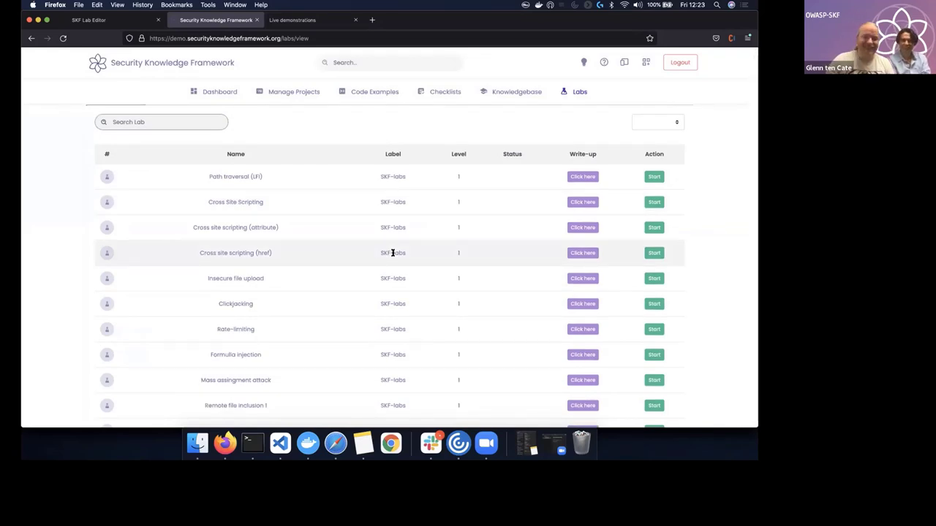
scroll(314, 349, "up", 2)
scroll(313, 349, "down", 10)
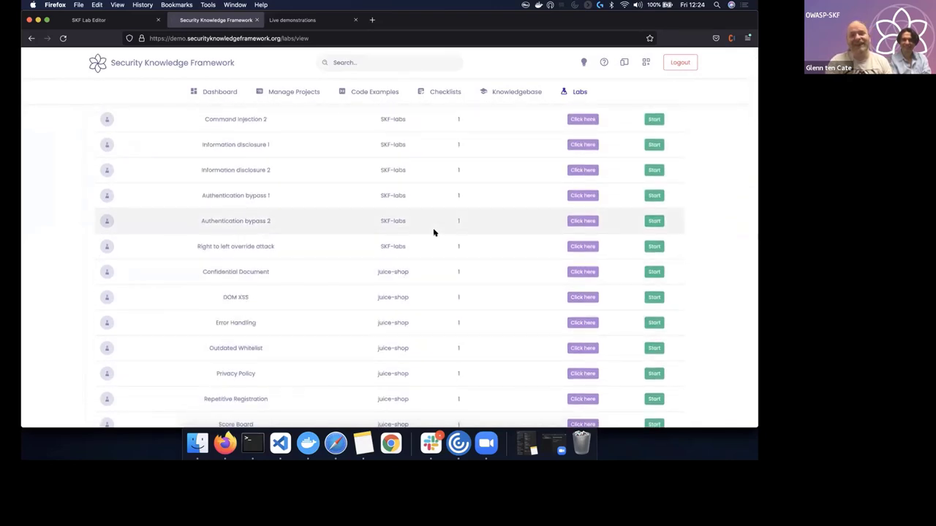
double_click(412, 273)
left_click(412, 276)
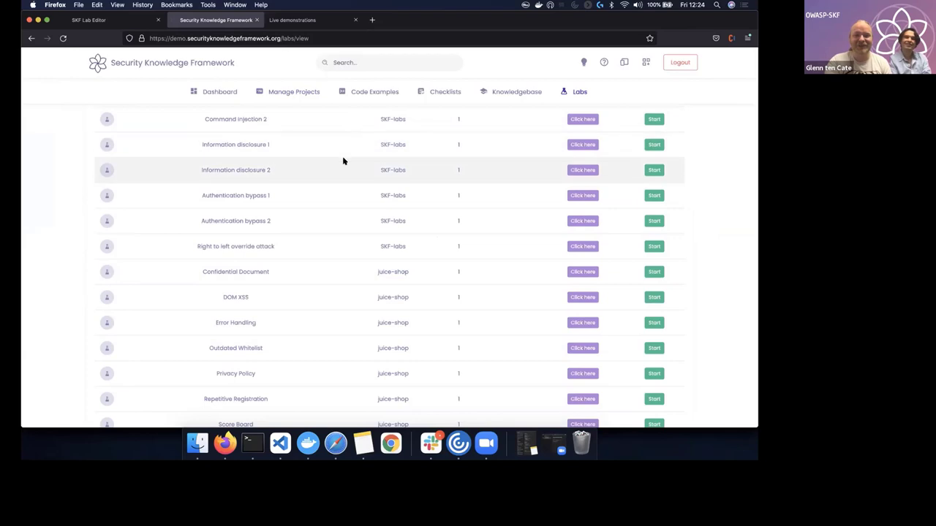
scroll(270, 179, "up", 10)
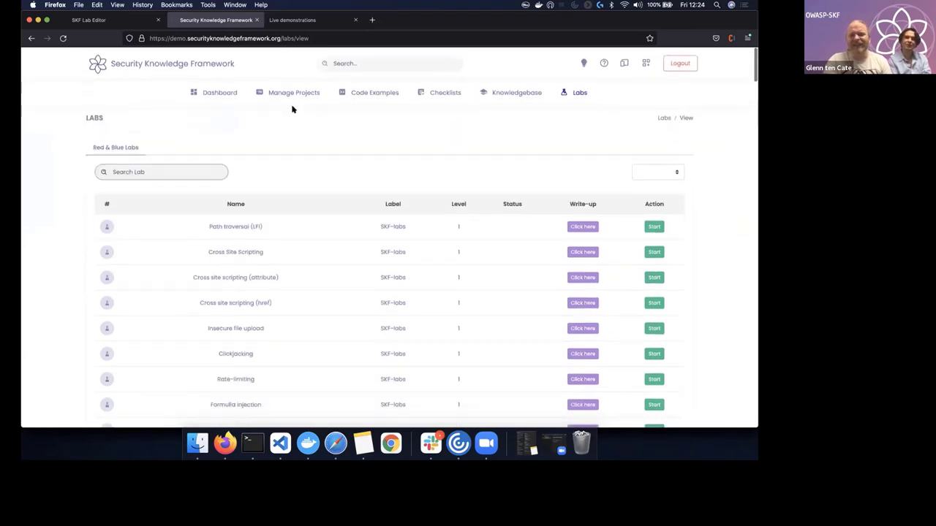
Open the Design Patterns ASVS LvL 1 project from the managed projects and start generating requirements for it
left_click(293, 92)
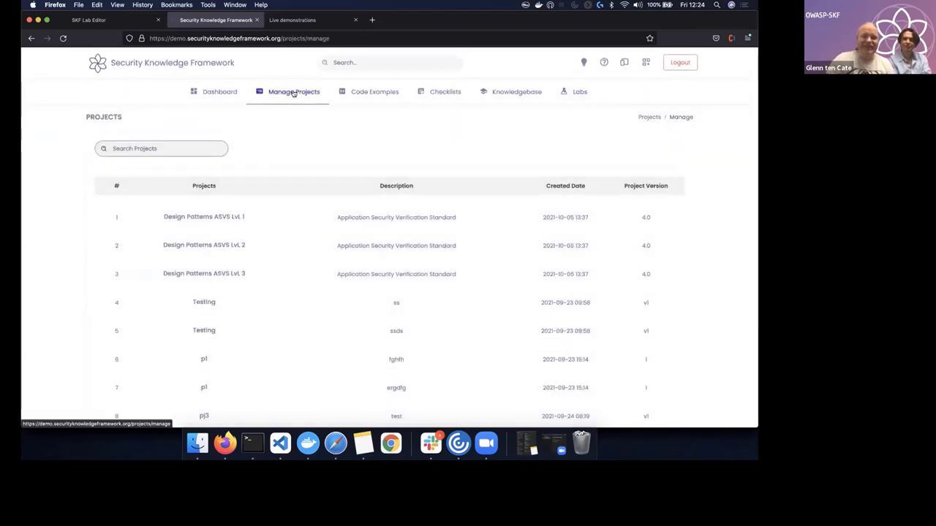
scroll(310, 155, "down", 1)
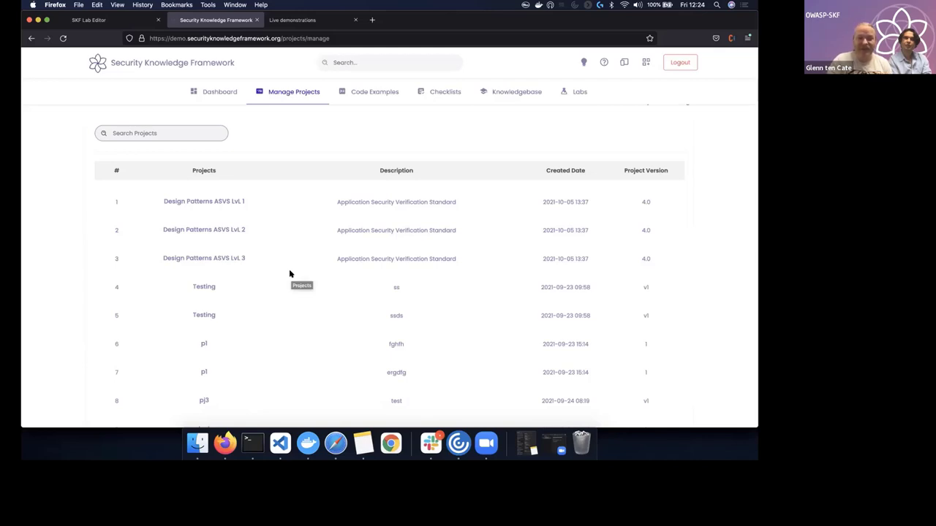
left_click(235, 202)
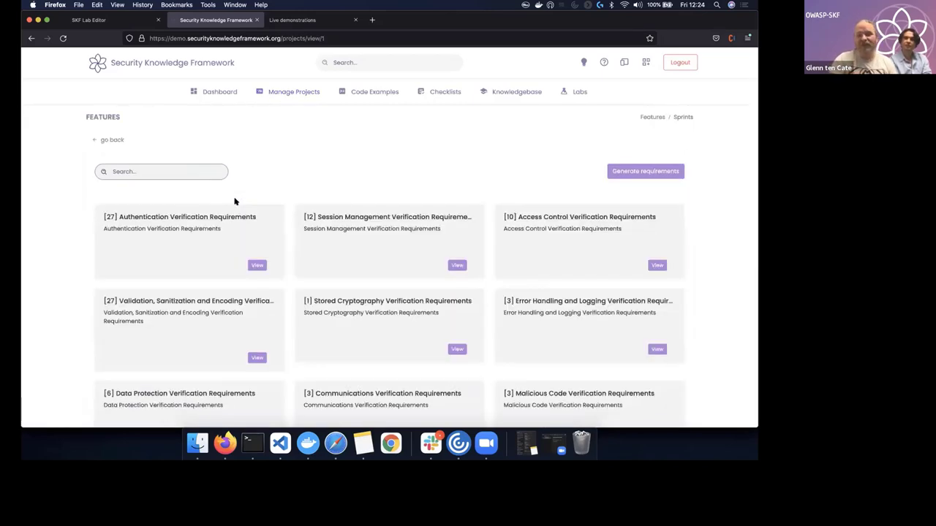
left_click(635, 173)
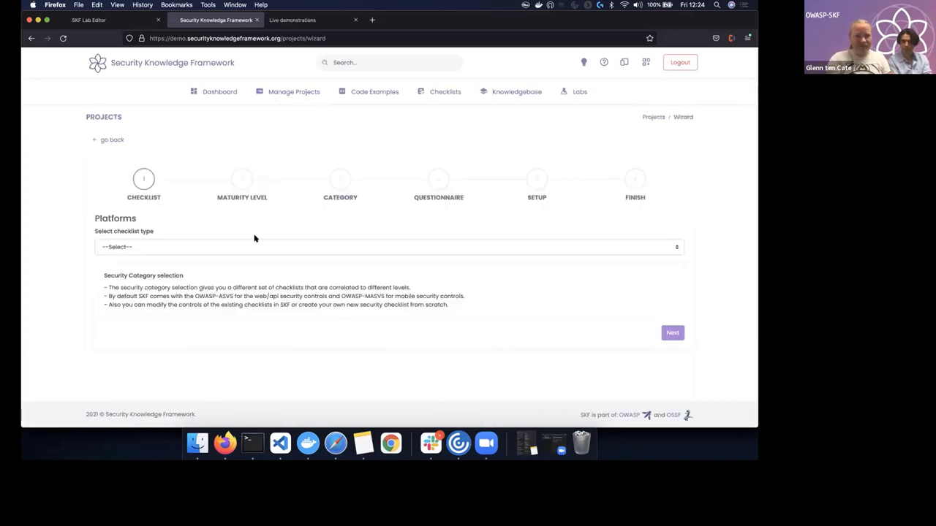
Choose the Web applications checklist type and maturity Level 3 in the requirements wizard, continuing to the category stage
left_click(286, 251)
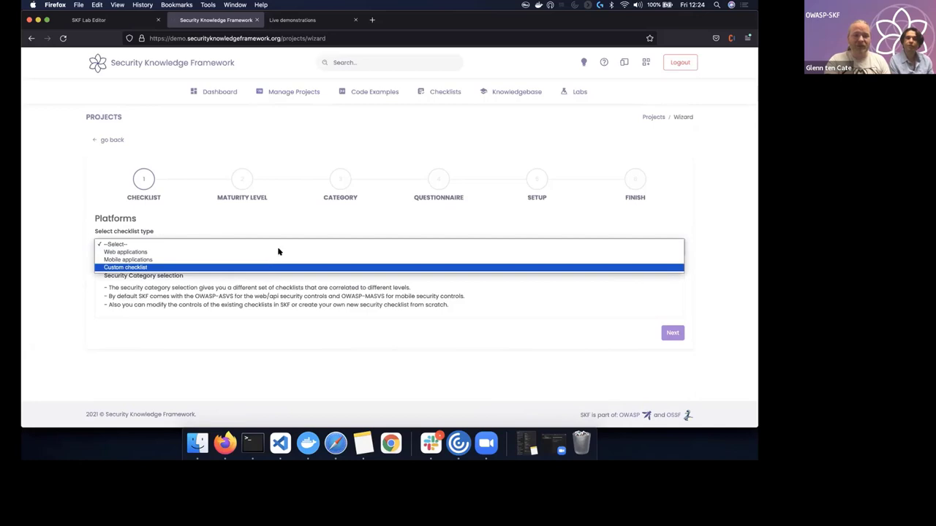
left_click(281, 251)
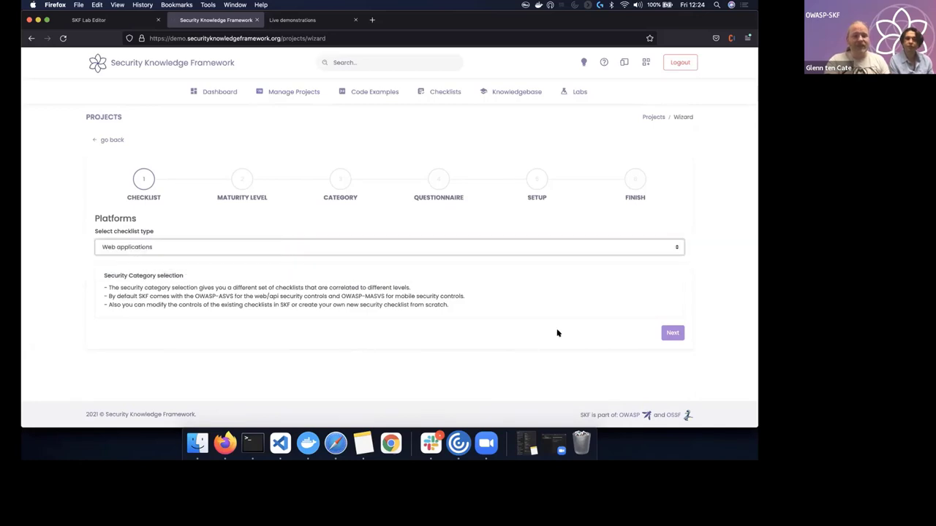
left_click(672, 333)
left_click(414, 249)
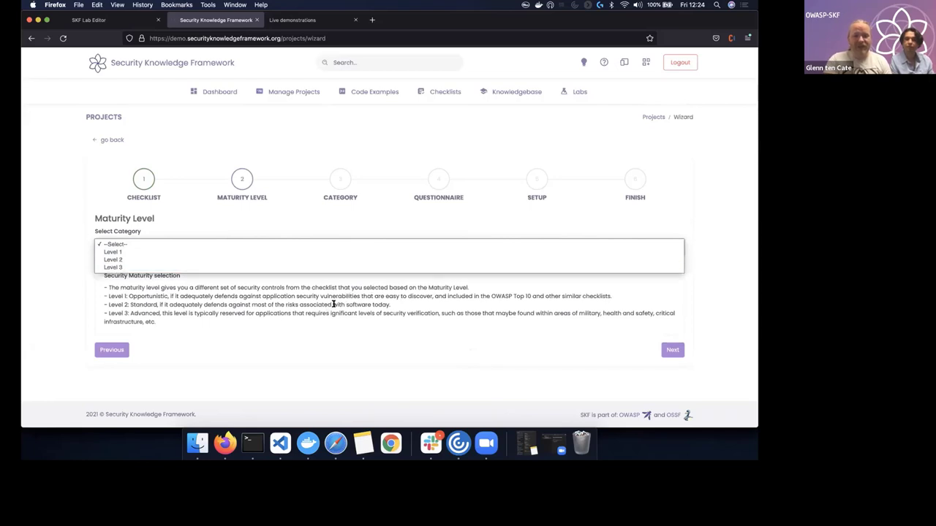
left_click(194, 267)
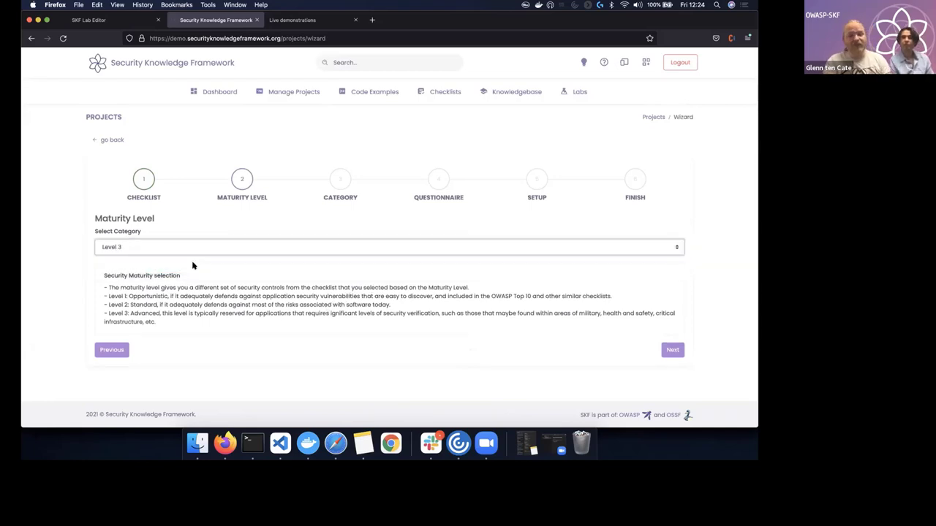
left_click(671, 350)
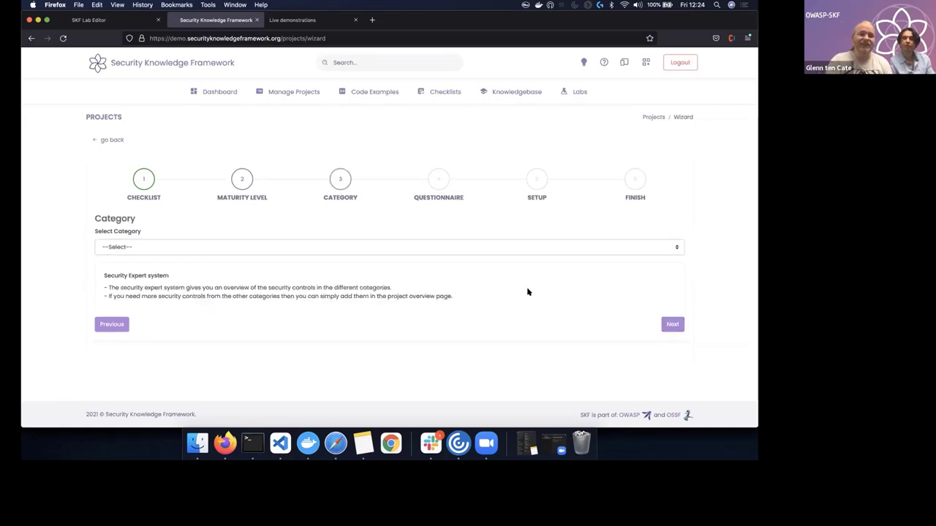
Select the Validation, Sanitization and Encoding Verification Requirements category and continue to the questionnaire
left_click(462, 248)
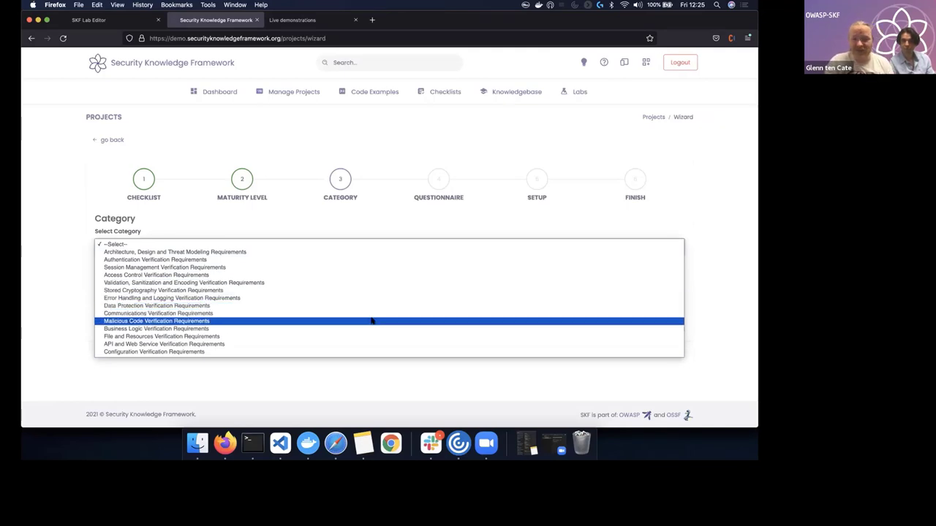
left_click(383, 283)
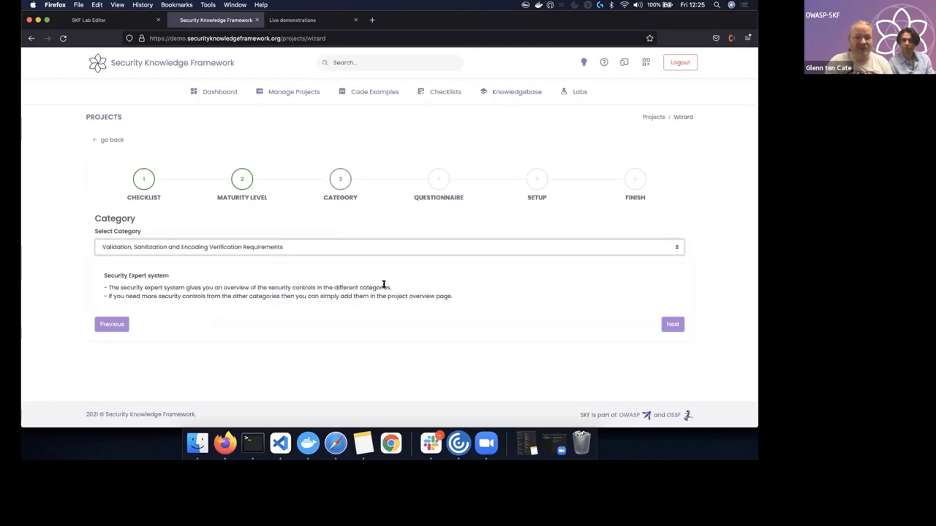
left_click(669, 326)
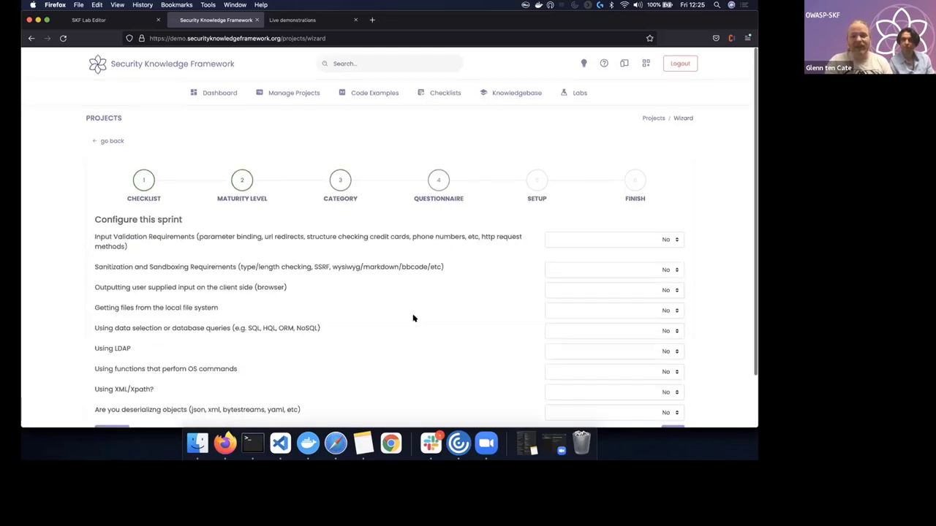
Answer Yes for input validation, getting files from the local file system and data selection or database queries, then continue to the setup stage
scroll(414, 318, "down", 2)
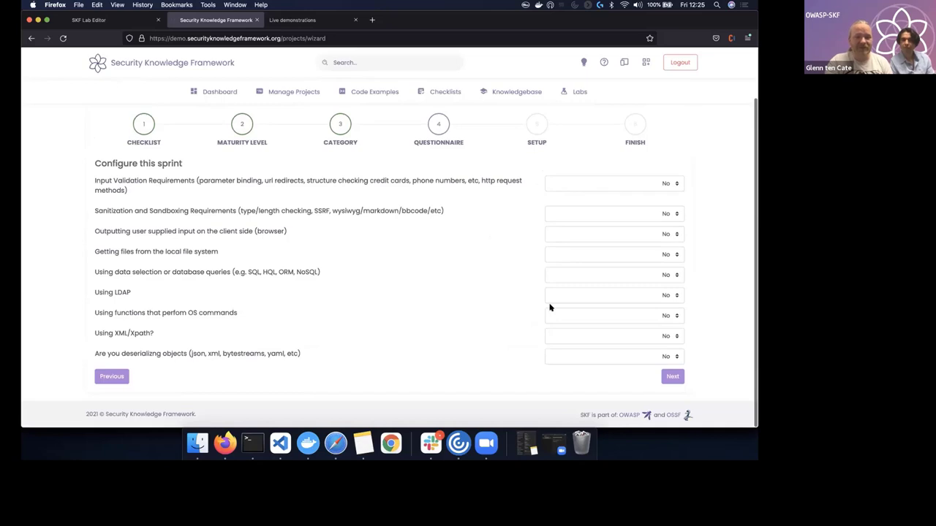
left_click(616, 183)
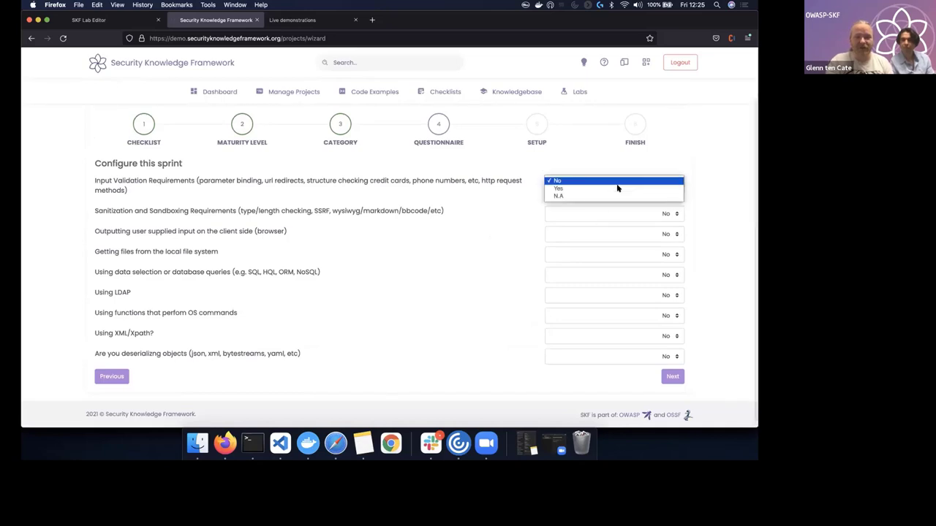
left_click(611, 190)
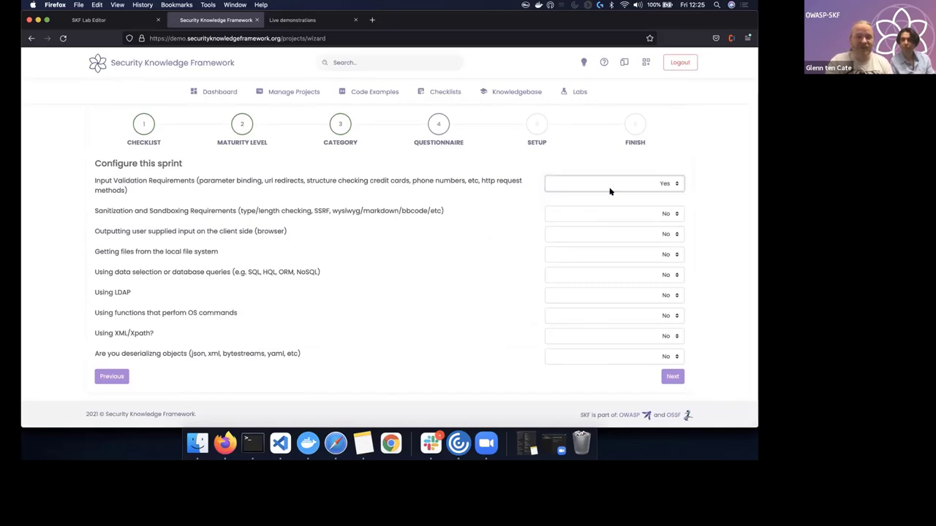
left_click(576, 254)
left_click(573, 260)
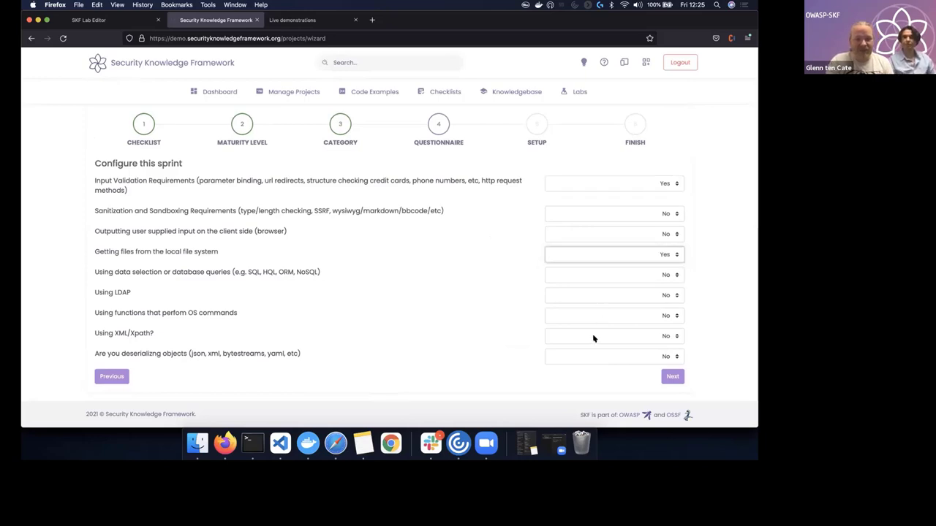
left_click(607, 276)
left_click(602, 282)
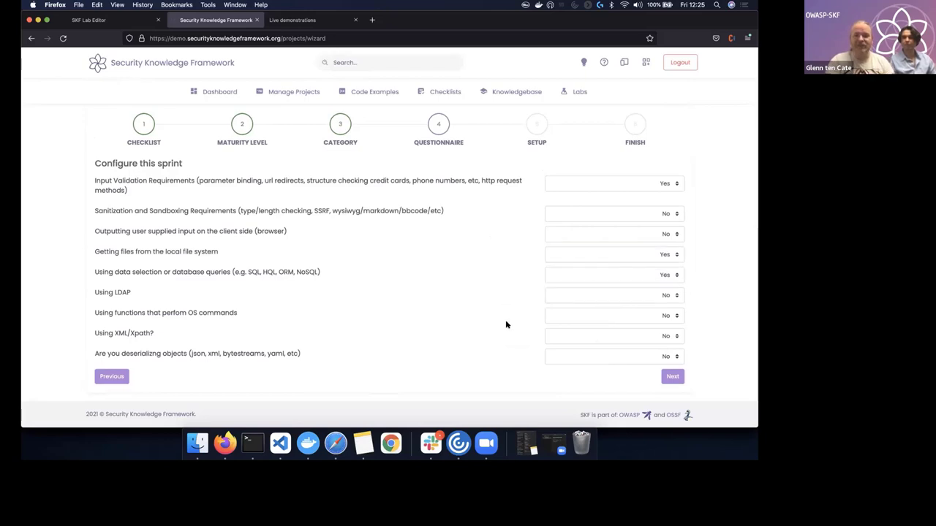
left_click(673, 377)
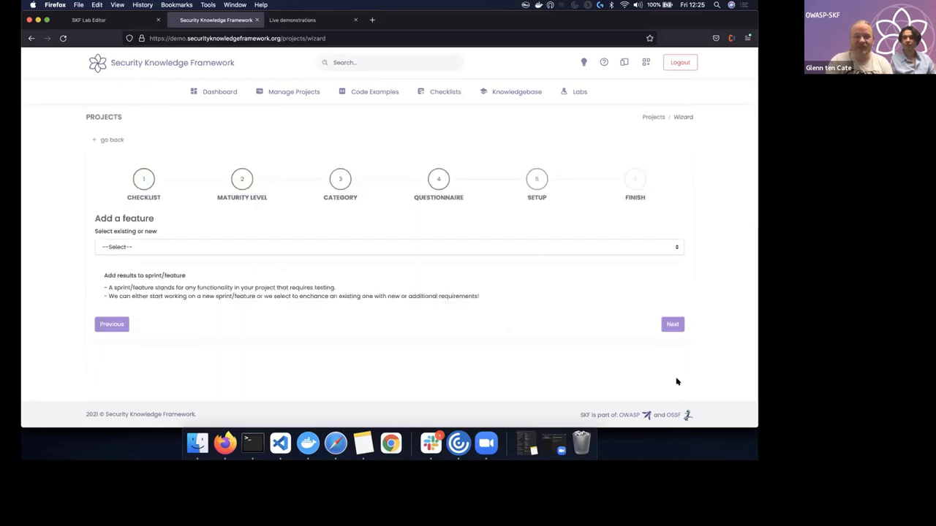
Create a new feature with sprint name and description "foobar" and submit the wizard configuration
left_click(471, 252)
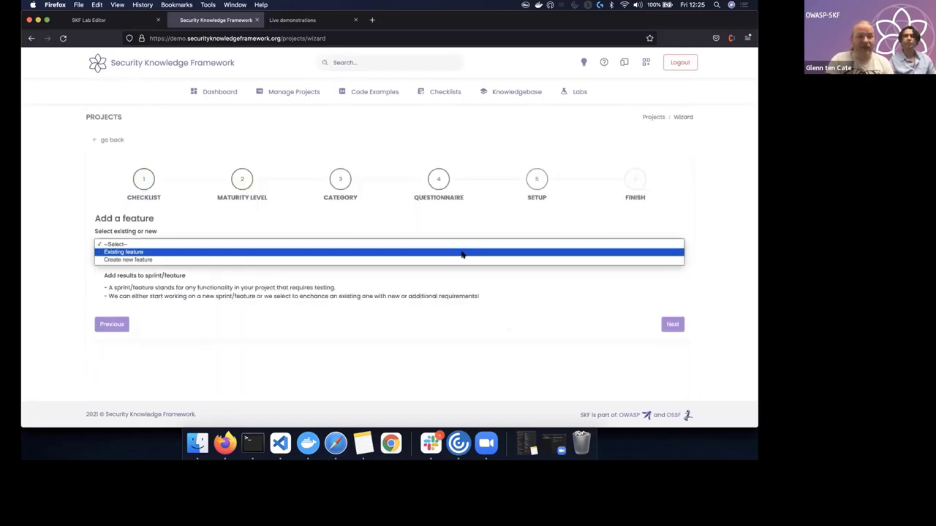
left_click(462, 253)
left_click(465, 251)
left_click(460, 253)
left_click(354, 327)
type("fooba")
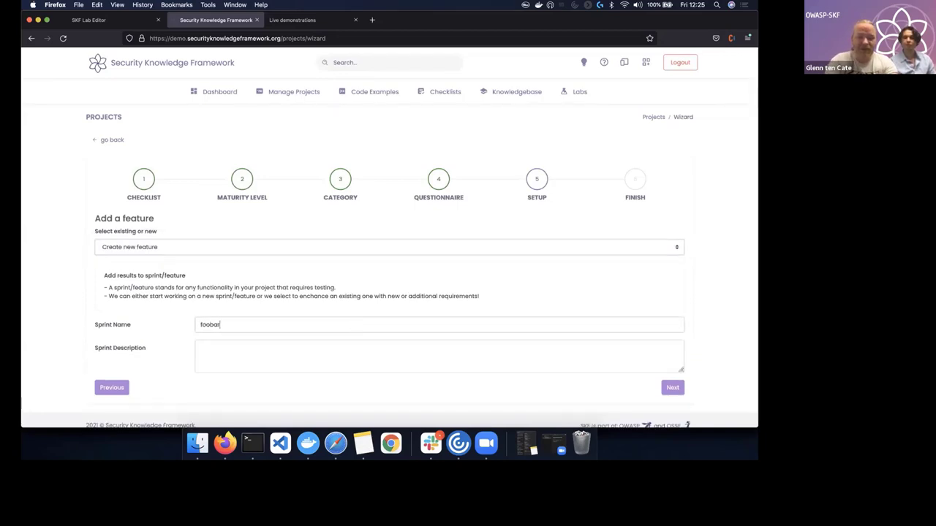
type("r")
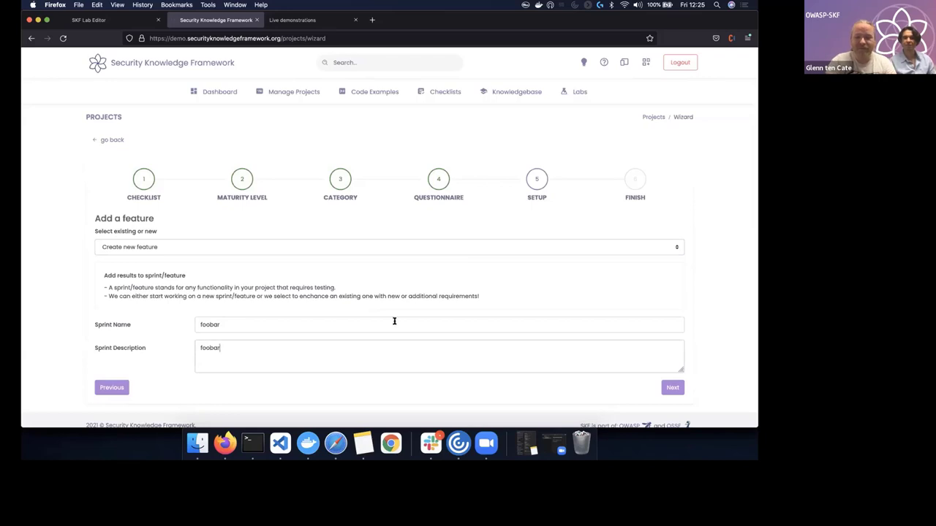
left_click(673, 388)
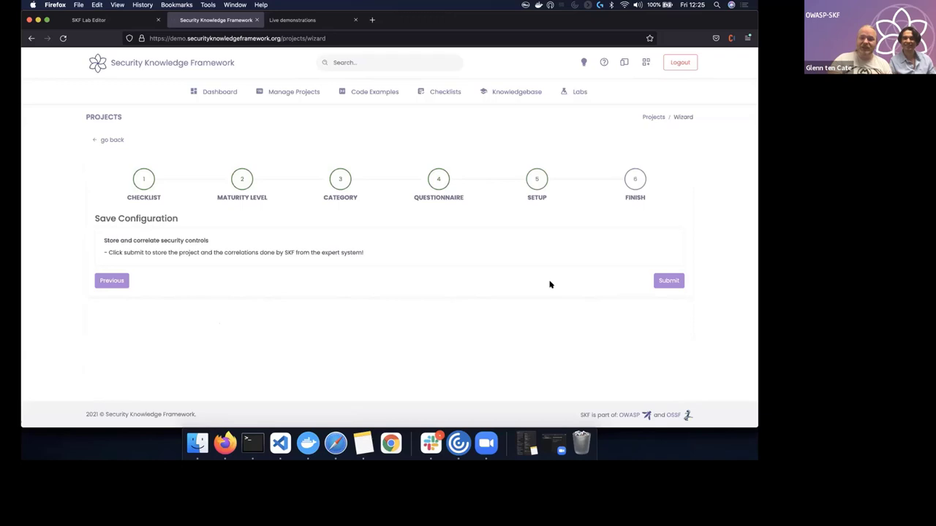
left_click(669, 285)
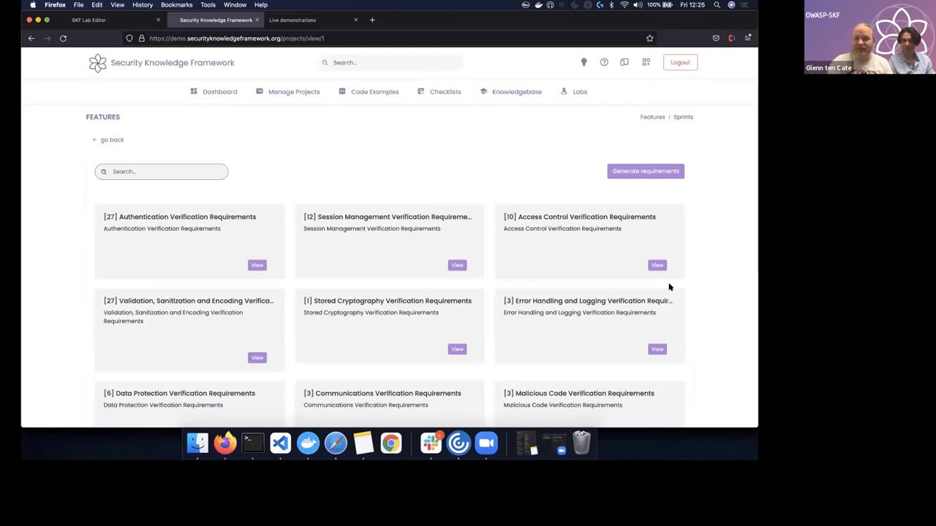
Open the foobar sprint from the project's features and look over its list of security requirements
scroll(668, 286, "down", 5)
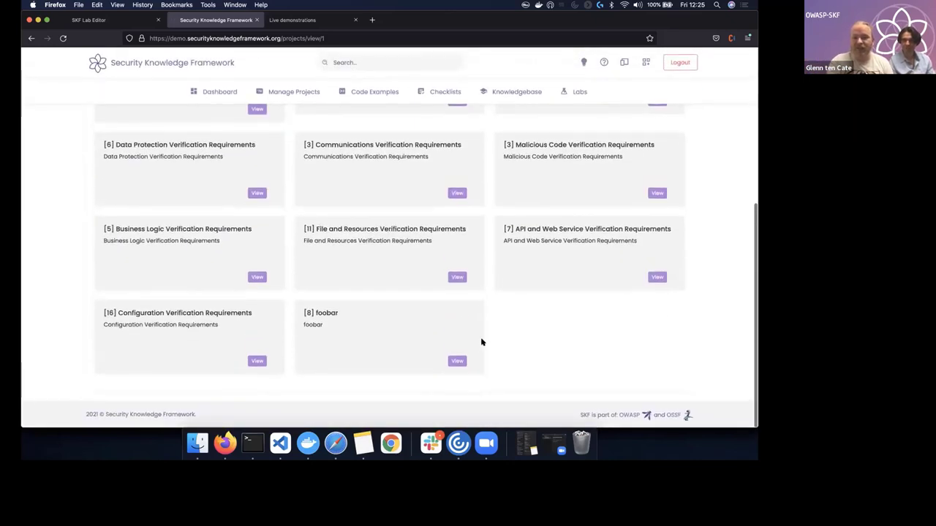
left_click(457, 361)
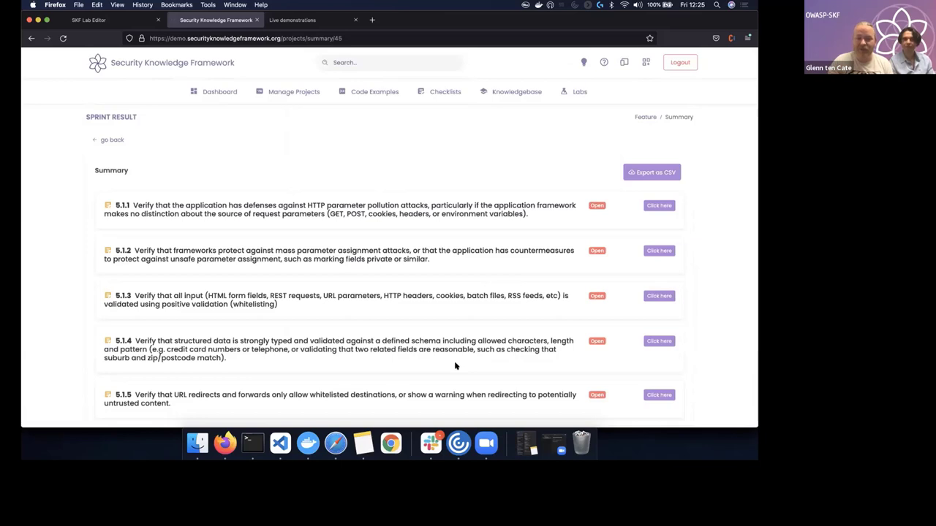
scroll(369, 314, "down", 4)
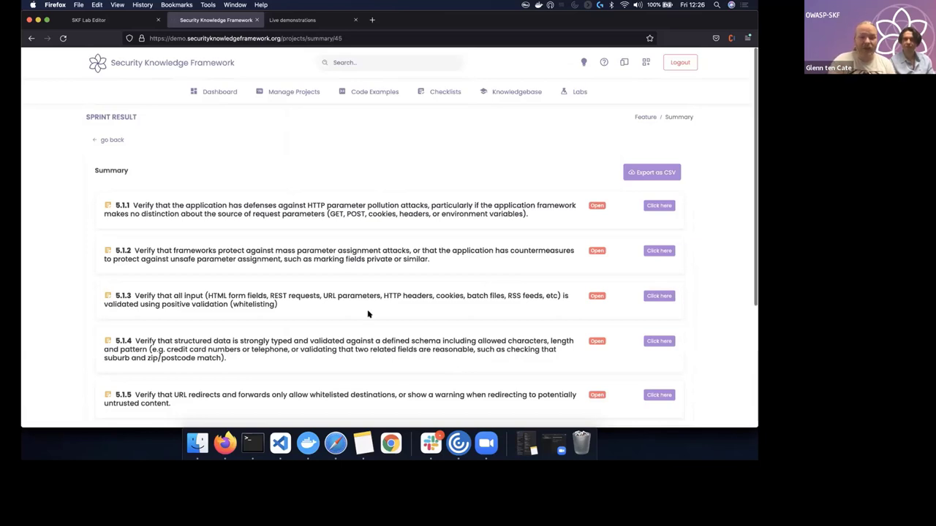
scroll(369, 314, "up", 4)
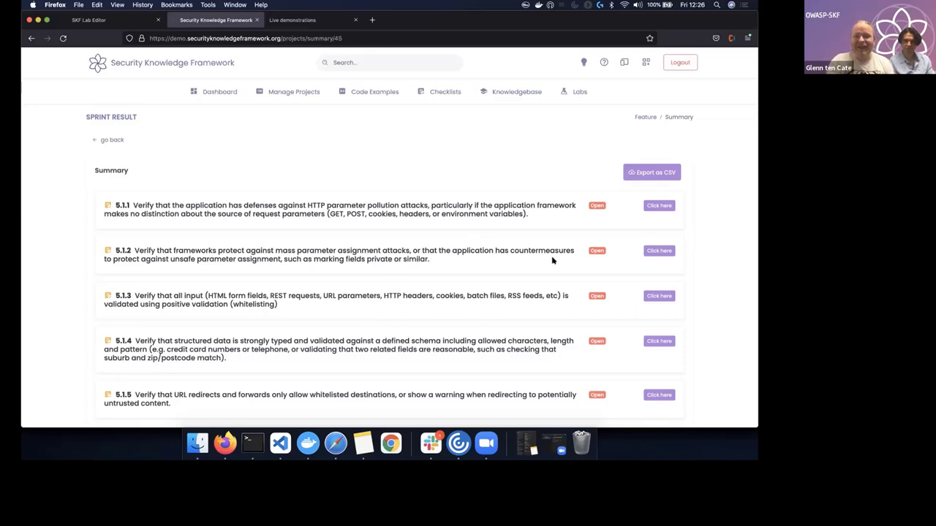
Expand requirement 5.1.1 and highlight its additional resource links to the OWASP cheat sheets and the CWE definition
left_click(659, 205)
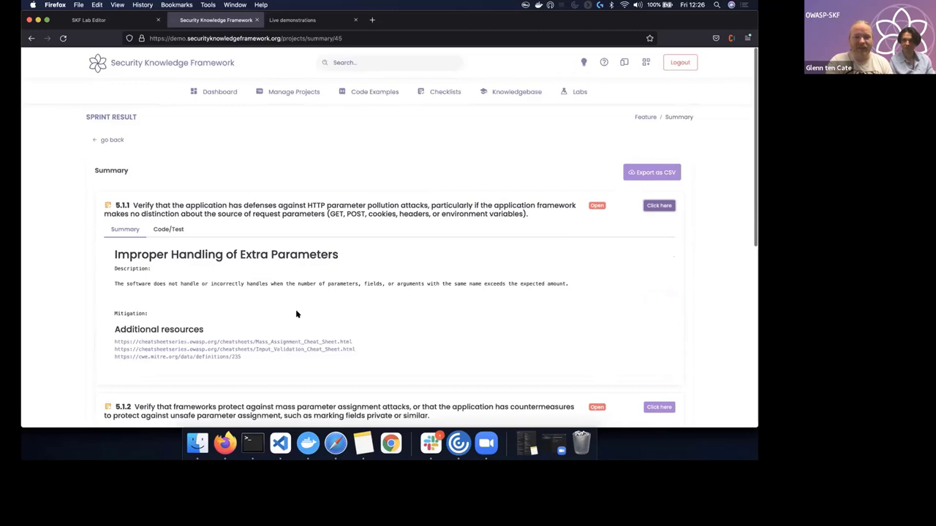
left_click(233, 342)
triple_click(233, 341)
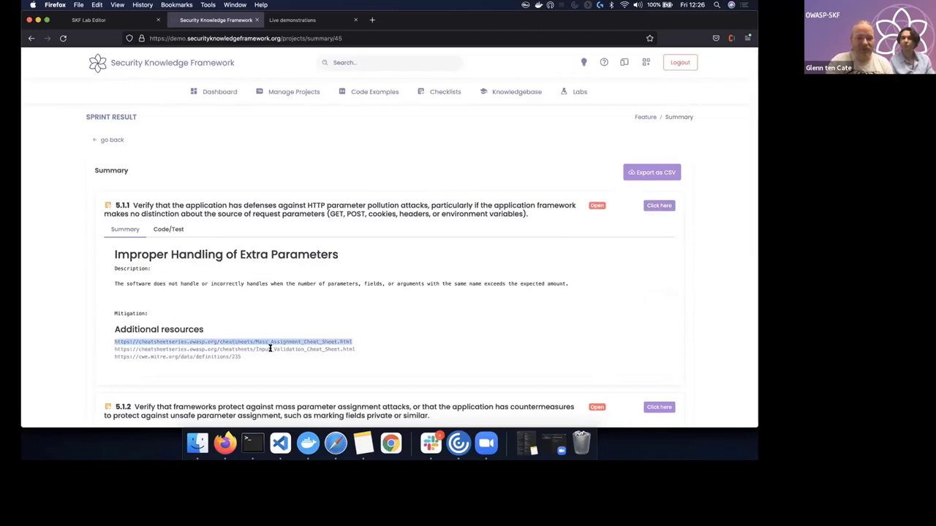
double_click(270, 348)
triple_click(270, 349)
left_click(270, 349)
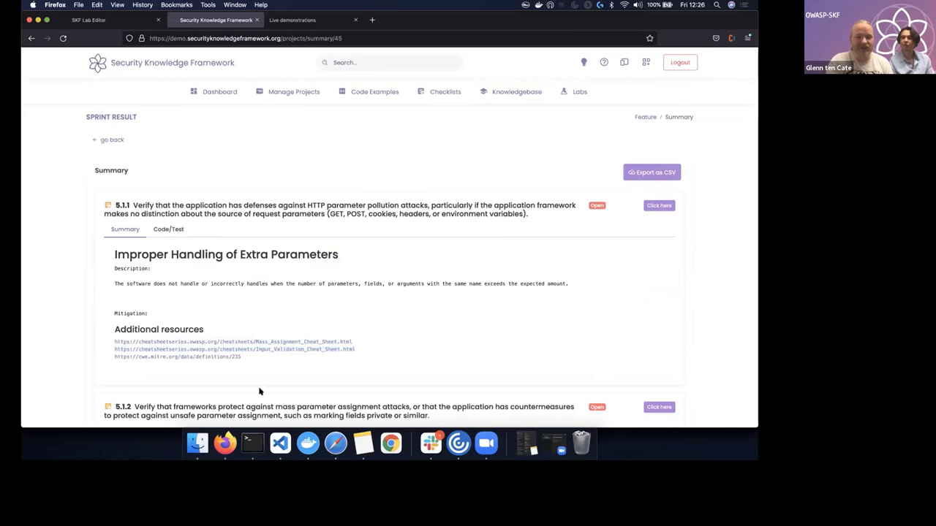
triple_click(229, 356)
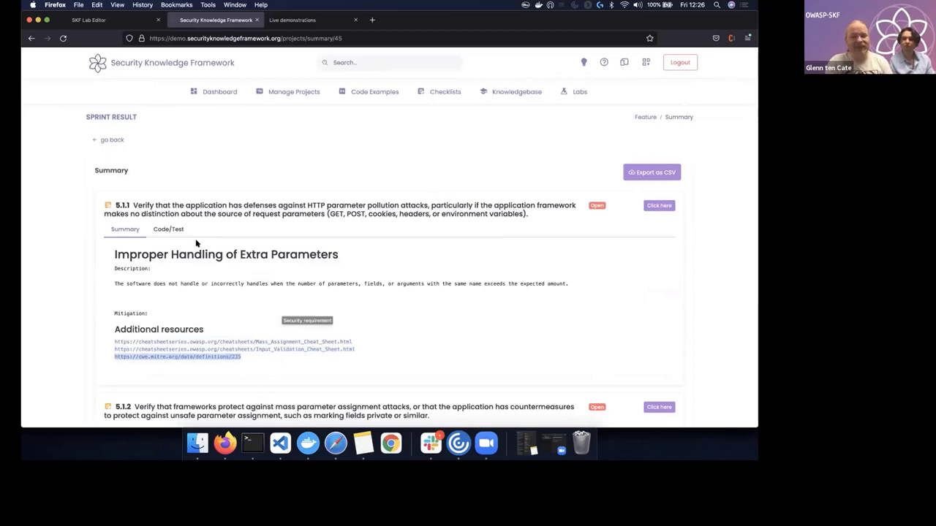
Check the code and test example for requirement 5.1.1, return to its summary, and collapse the requirement
left_click(168, 231)
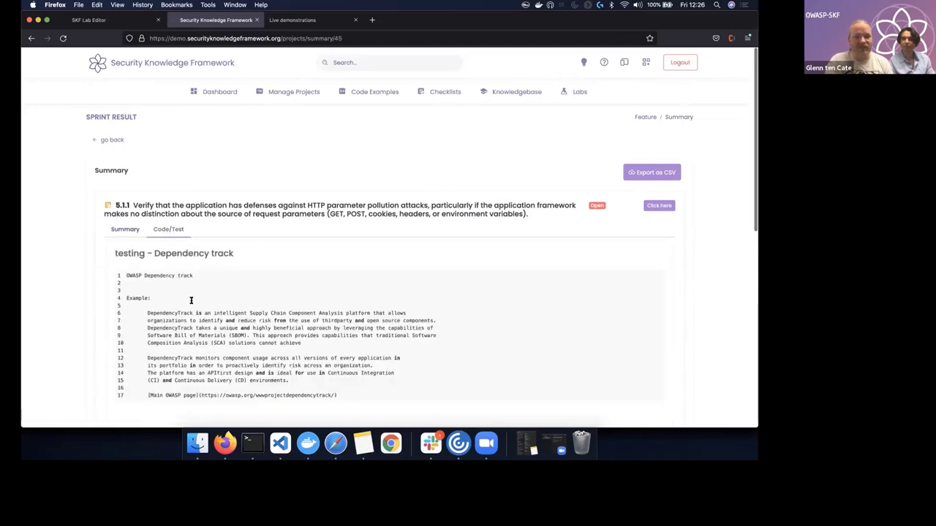
left_click(129, 232)
scroll(84, 269, "down", 3)
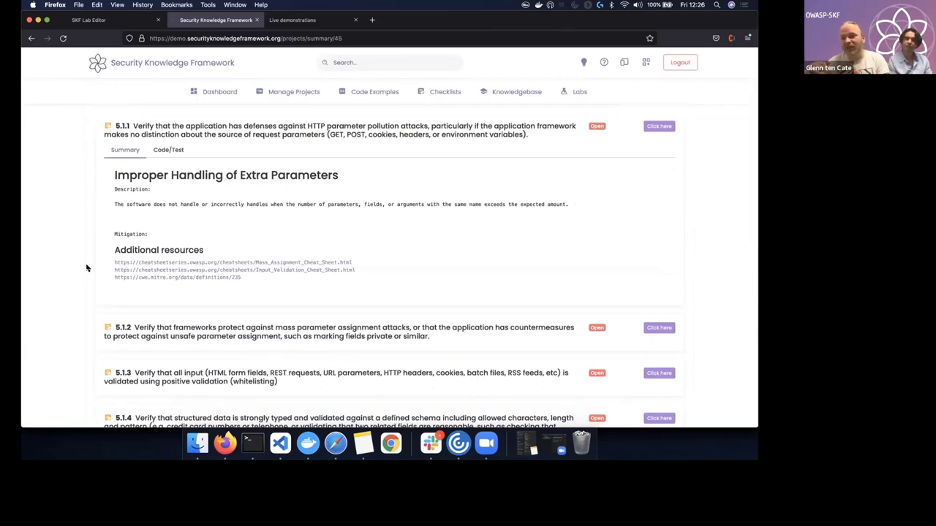
scroll(86, 269, "up", 3)
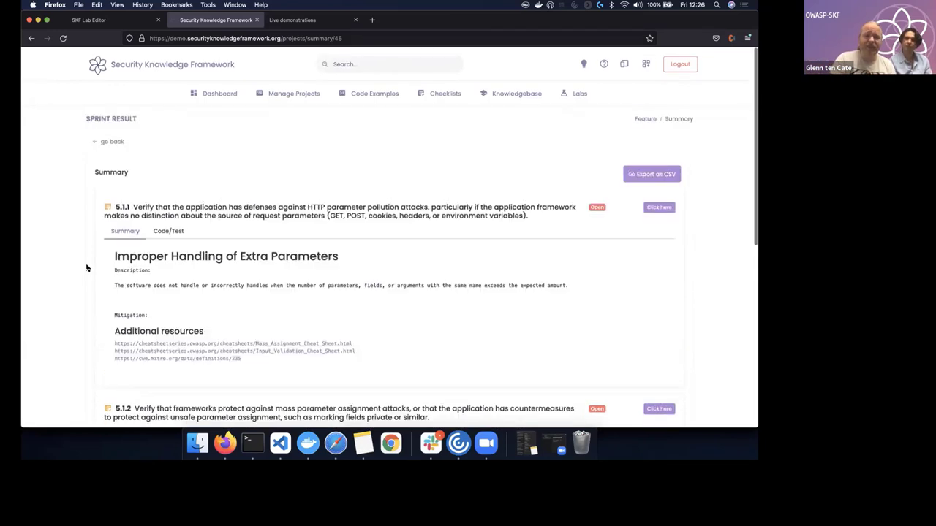
left_click(665, 206)
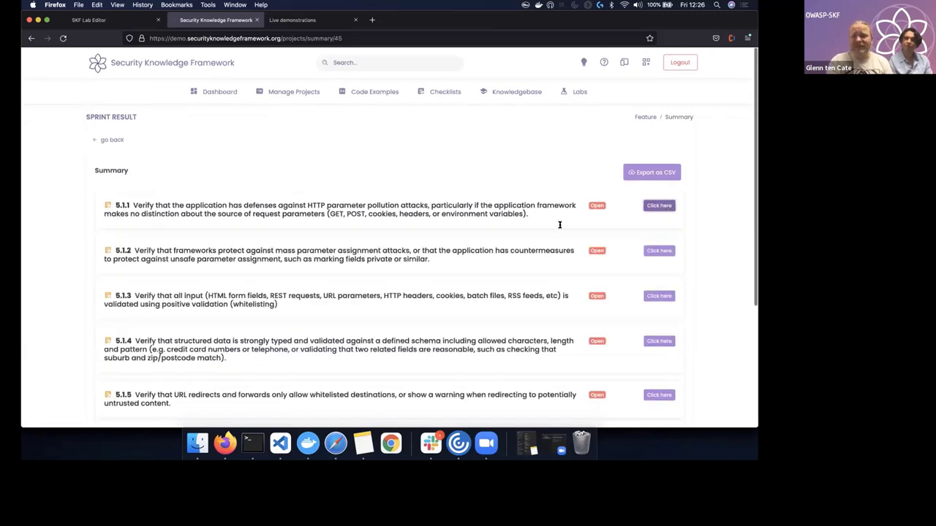
Look through the full list of security requirements in the sprint result summary
scroll(552, 249, "down", 6)
scroll(552, 249, "up", 2)
scroll(552, 249, "up", 3)
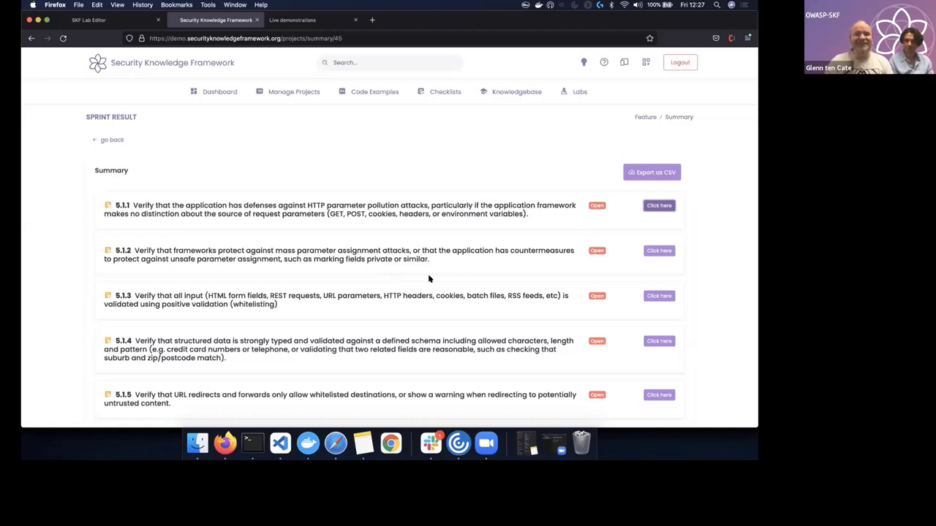
left_click_drag(365, 208, 308, 195)
left_click(308, 195)
Return to the dashboard, log out, and re-enter the demo site by skipping the login
left_click(208, 95)
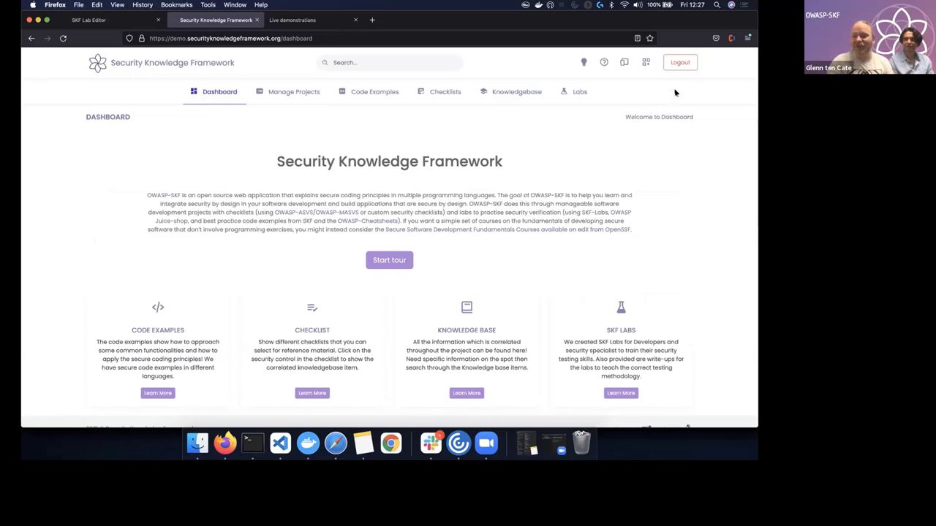
left_click(680, 63)
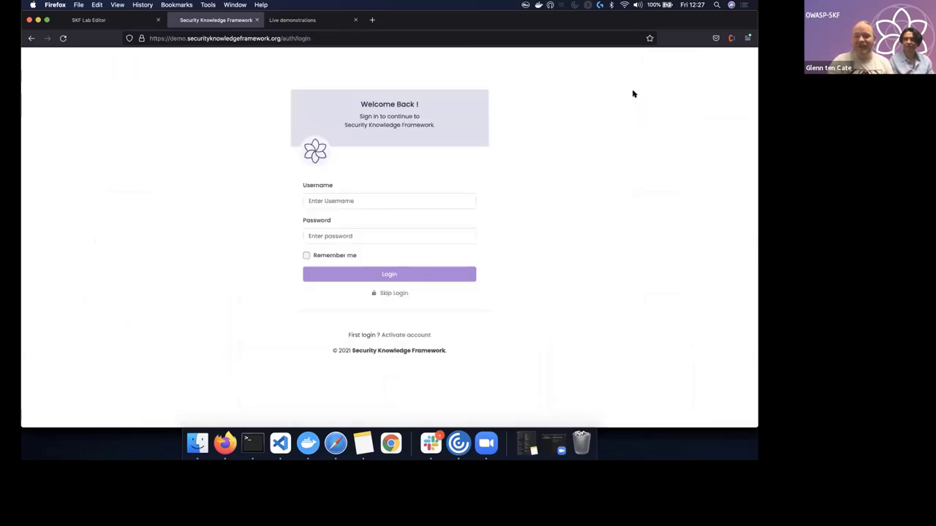
left_click(398, 295)
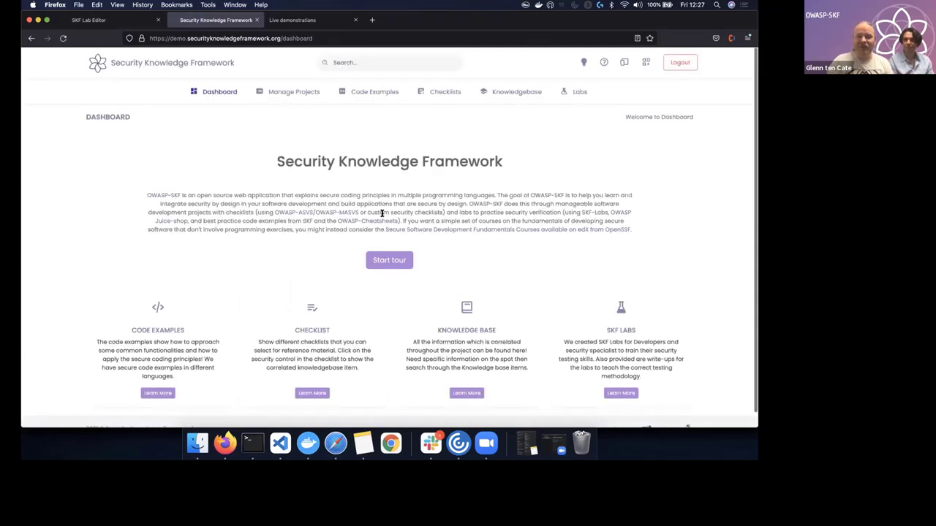